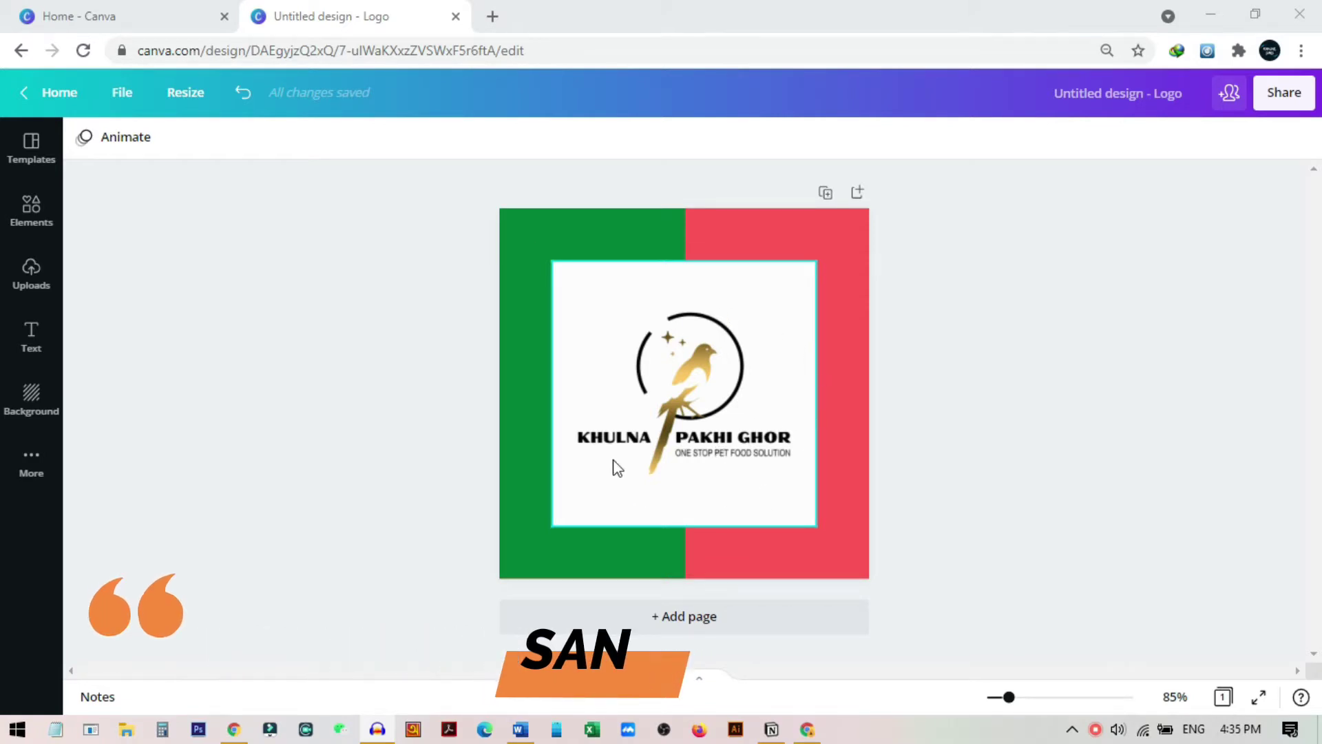
Delete the white-backed logo copy and nudge the transparent logo slightly left and down.
click(698, 395)
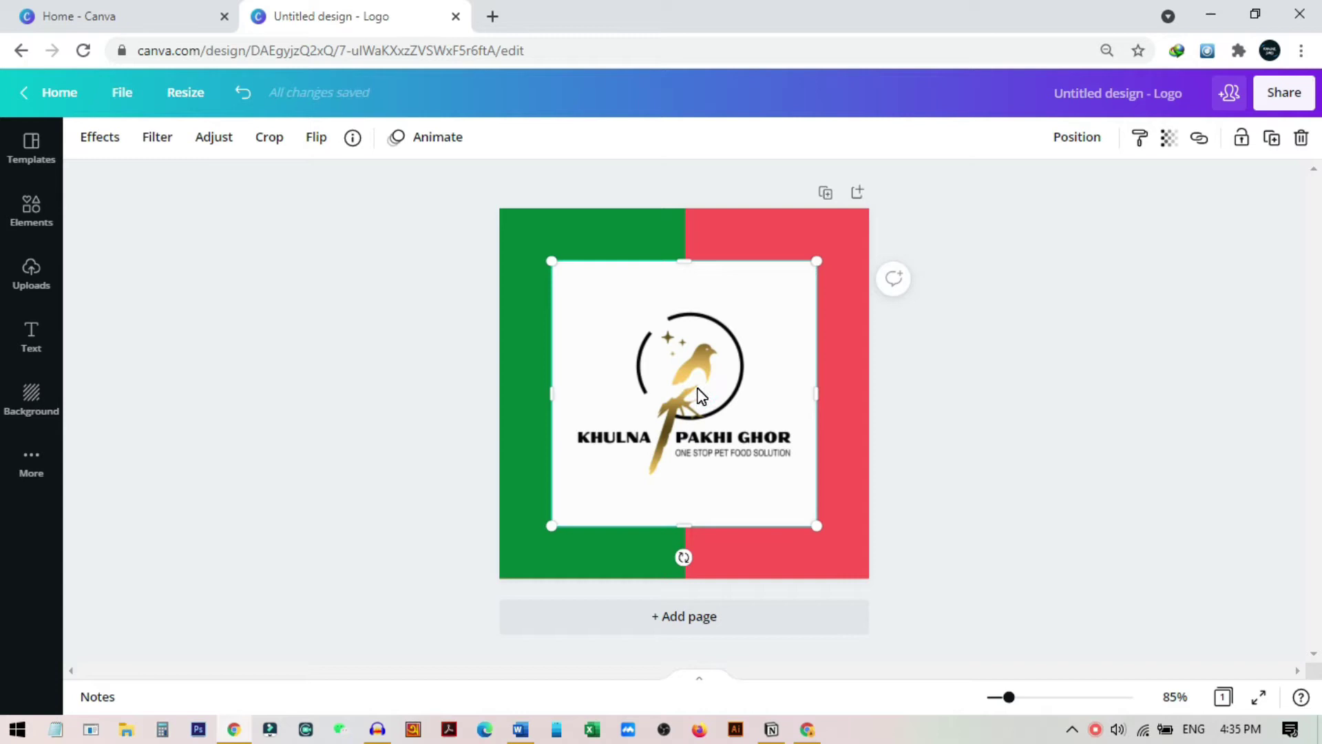
key(Delete)
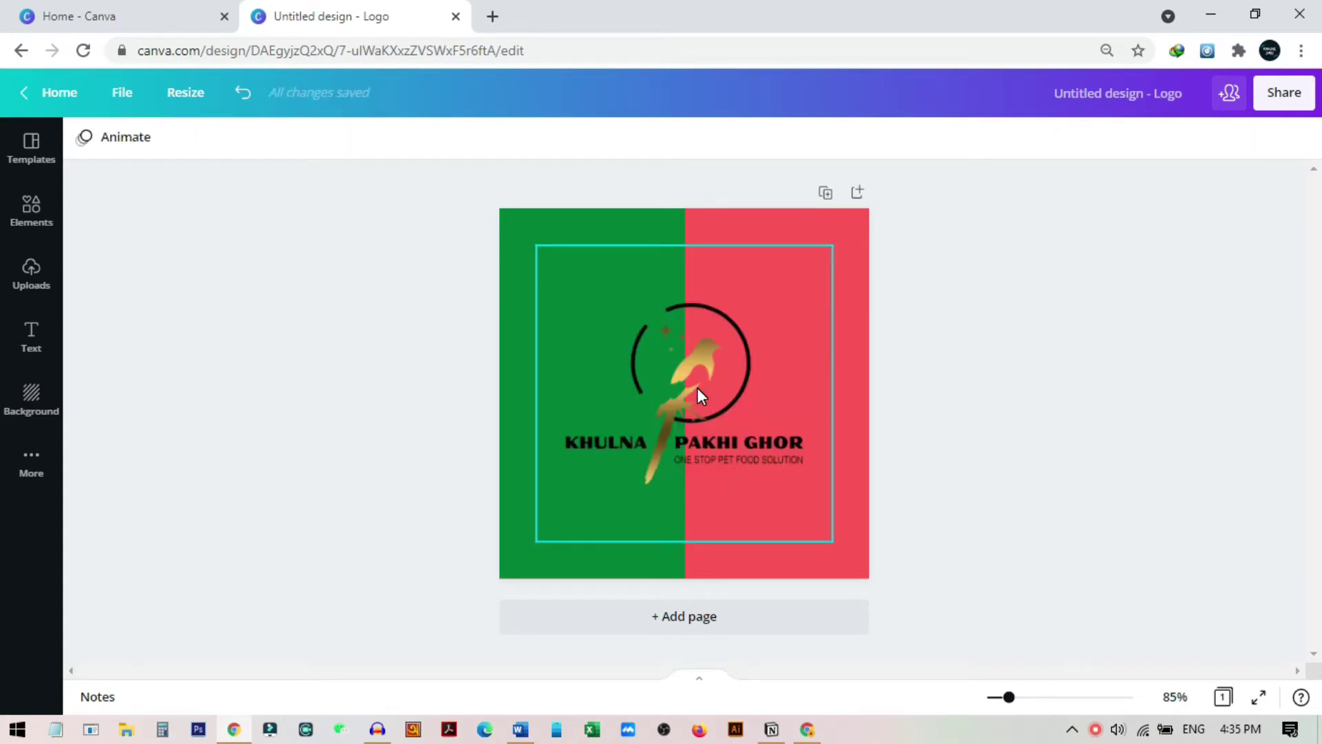
mouse_move(698, 395)
mouse_down()
mouse_move(682, 419)
mouse_move(695, 394)
mouse_up()
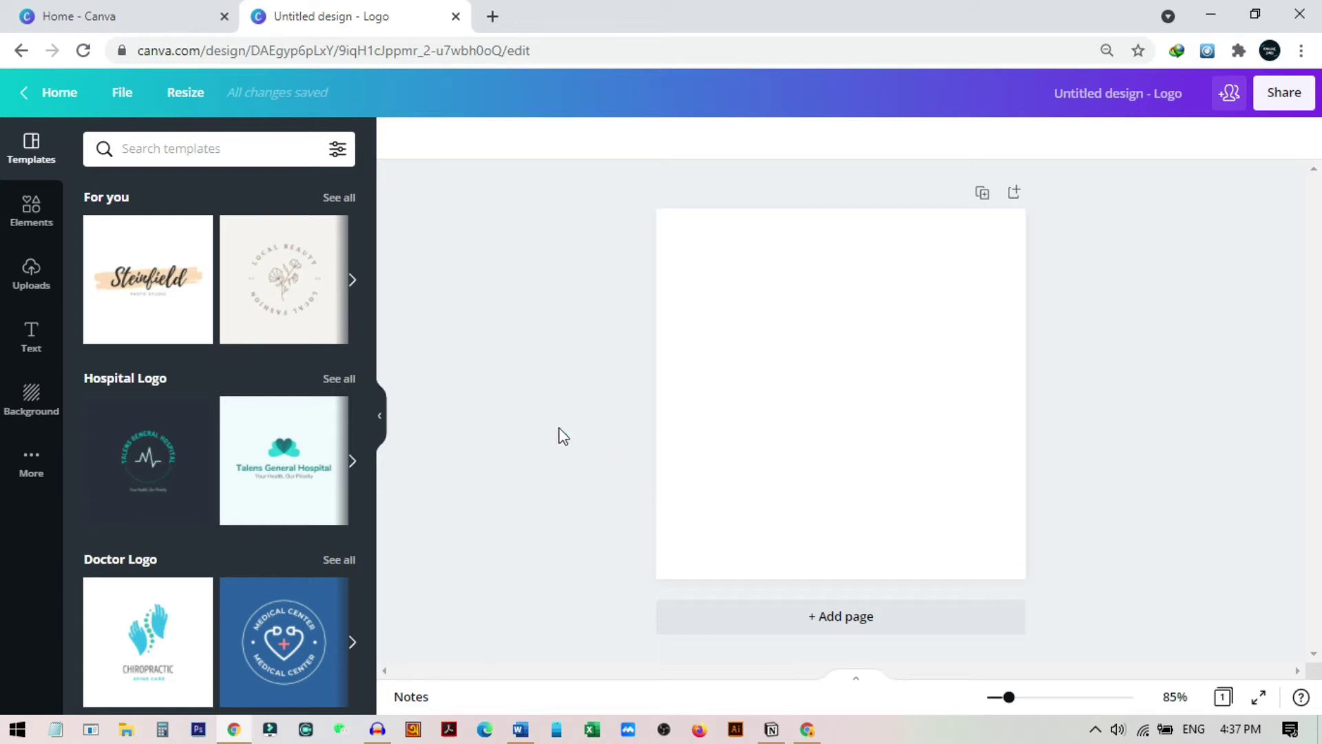
Upload the WEB JPG logo file from the device into Canva's Uploads library.
click(32, 277)
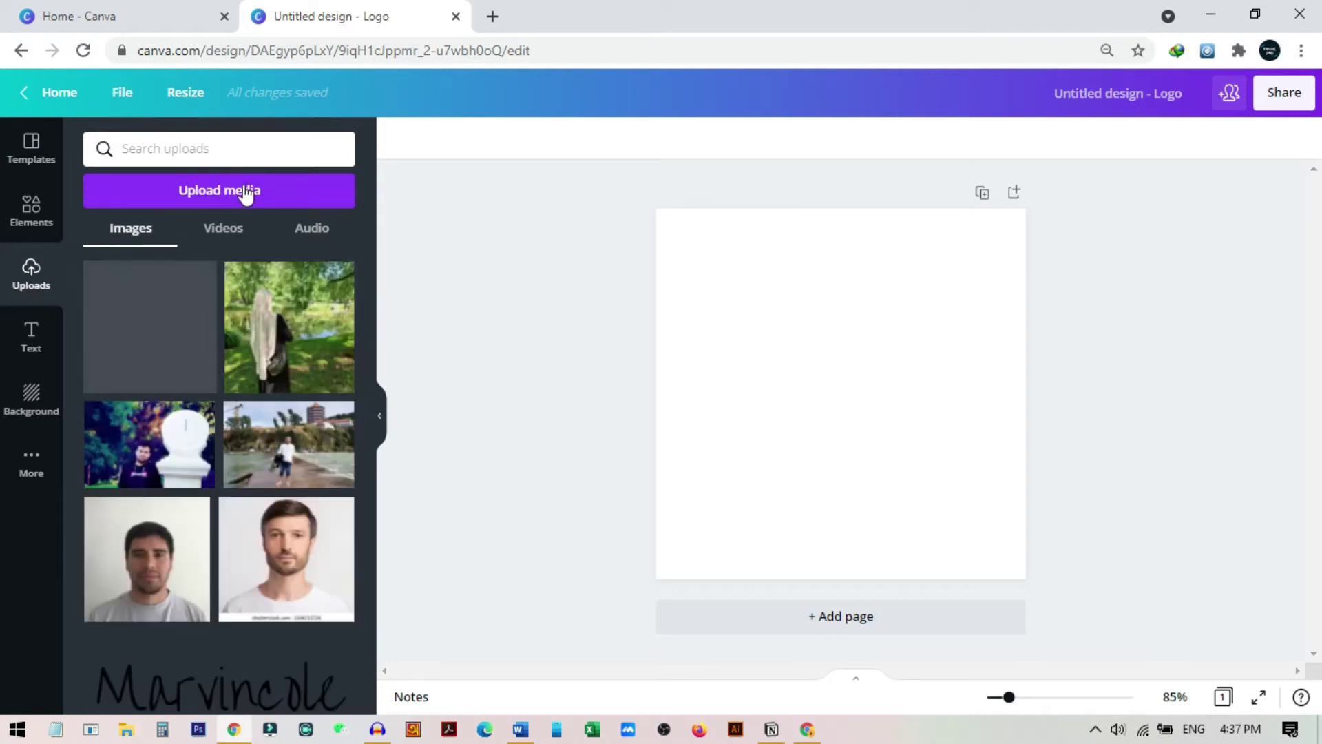
click(220, 196)
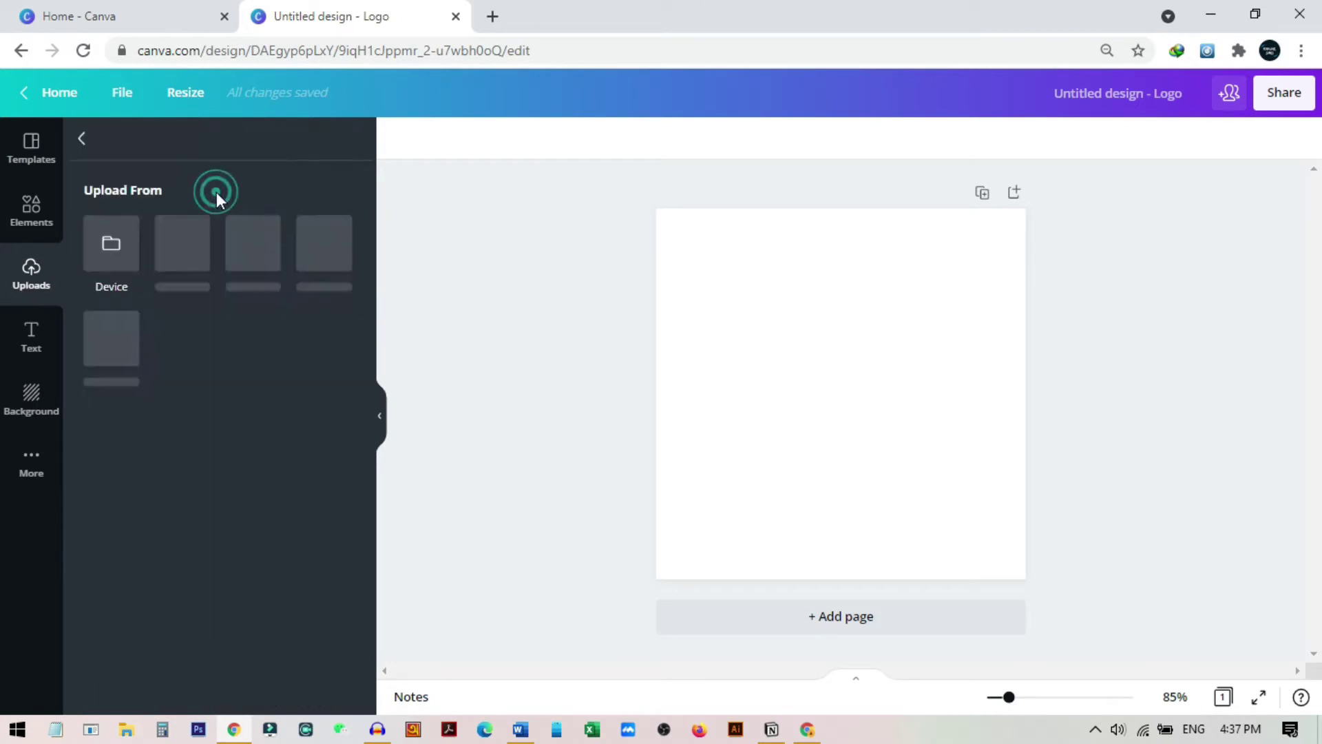
click(118, 251)
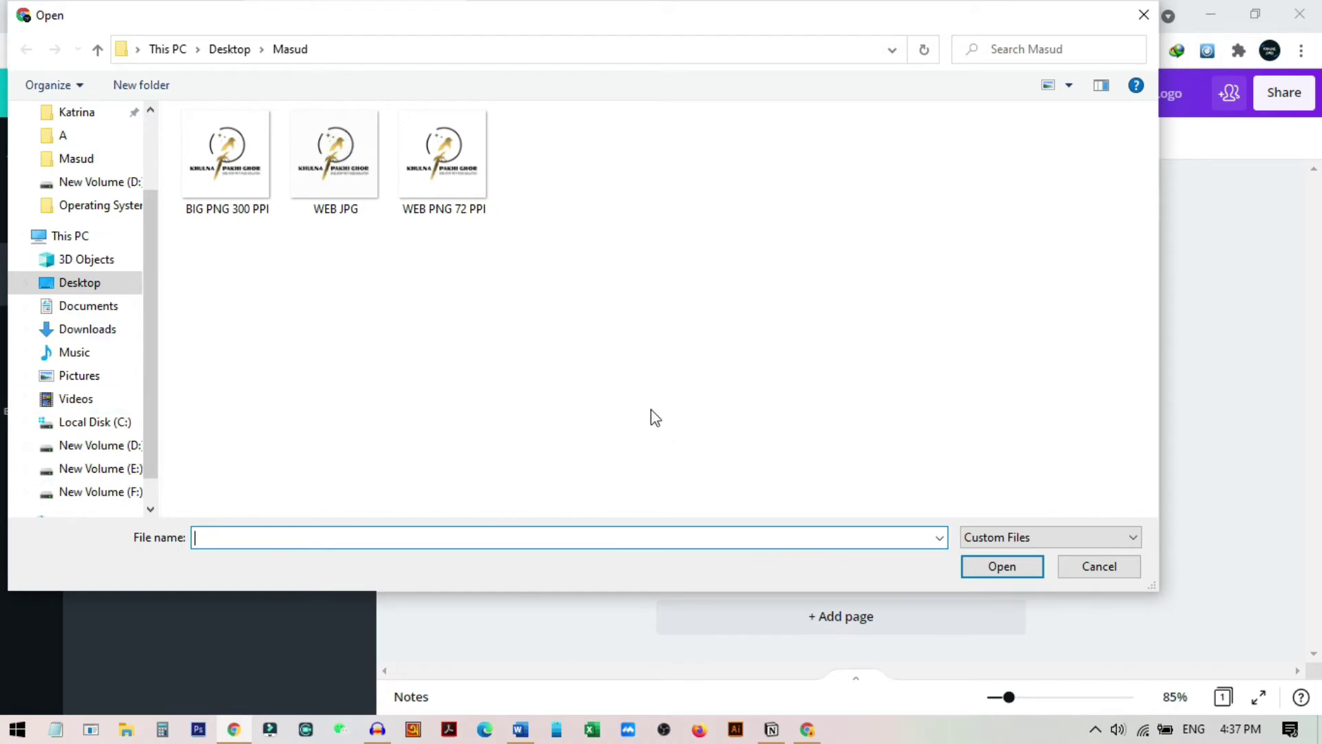
click(362, 192)
double_click(362, 191)
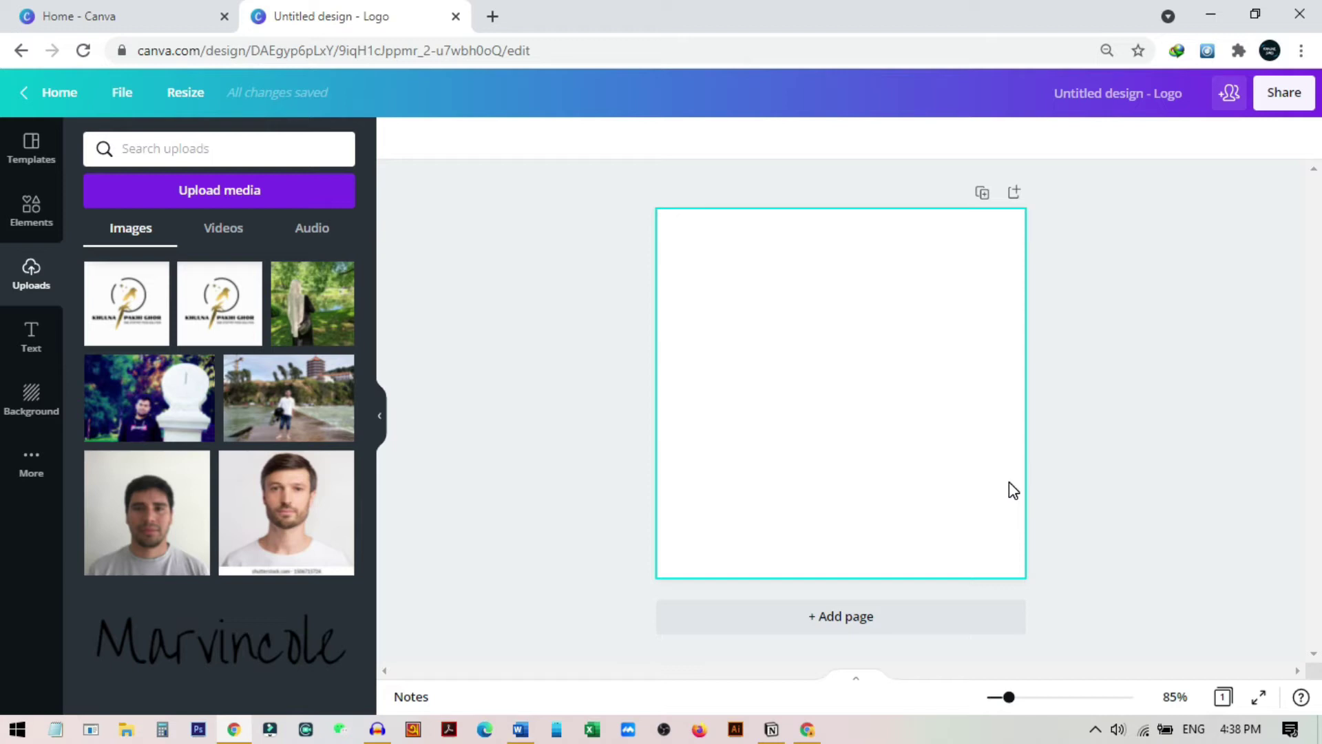
Apply the red gradient as the page background.
click(32, 409)
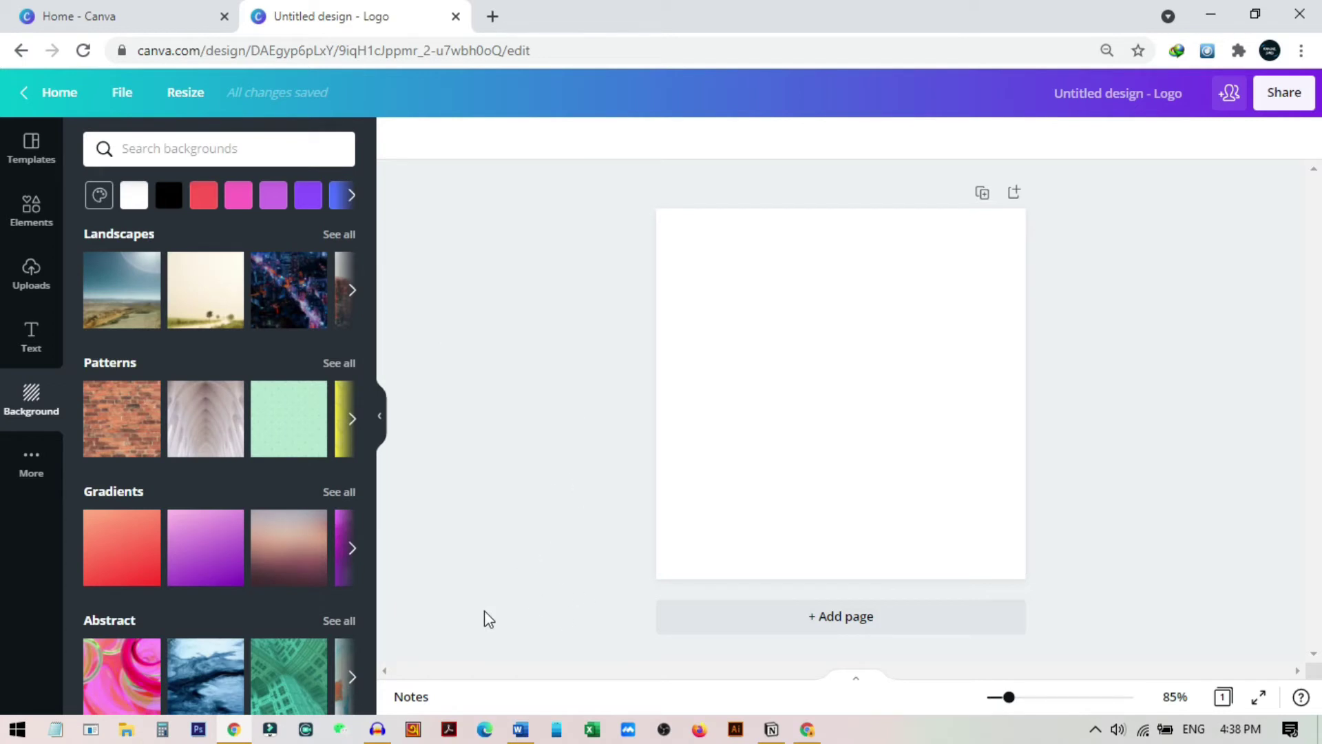
click(129, 571)
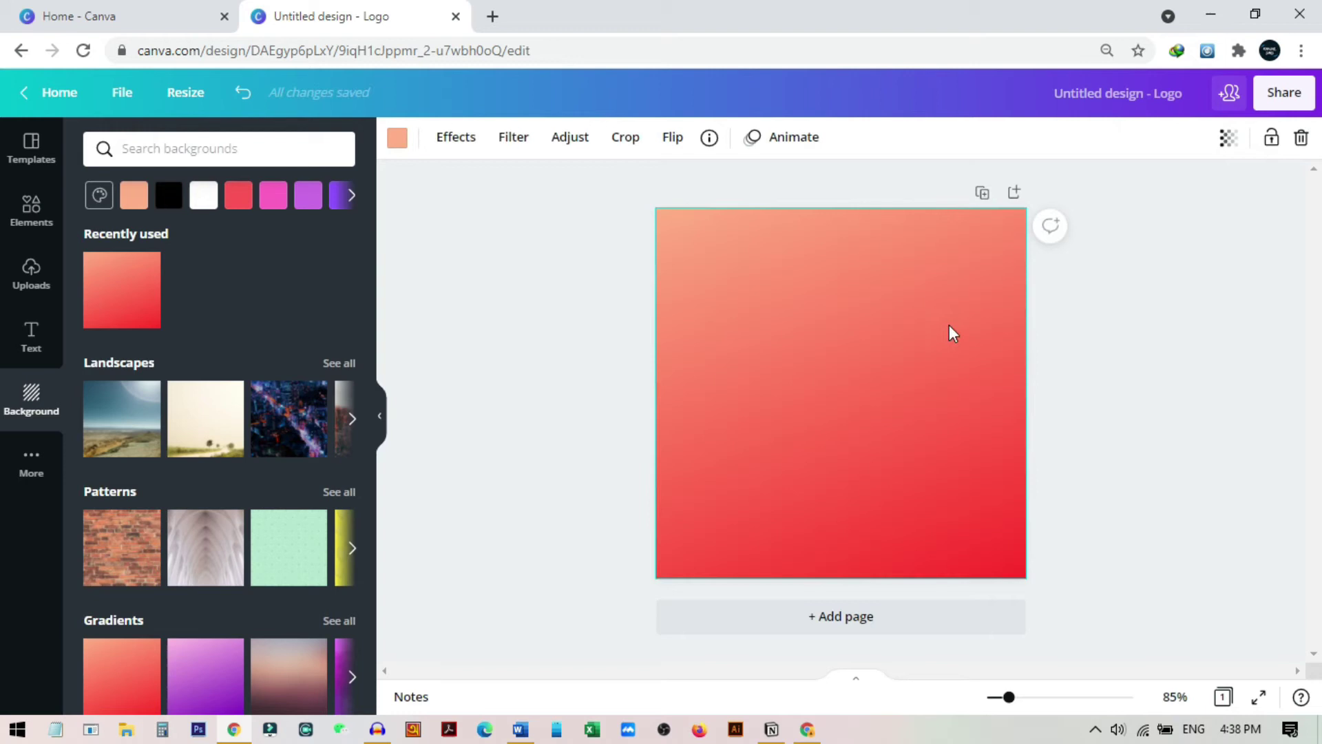
click(870, 419)
double_click(875, 423)
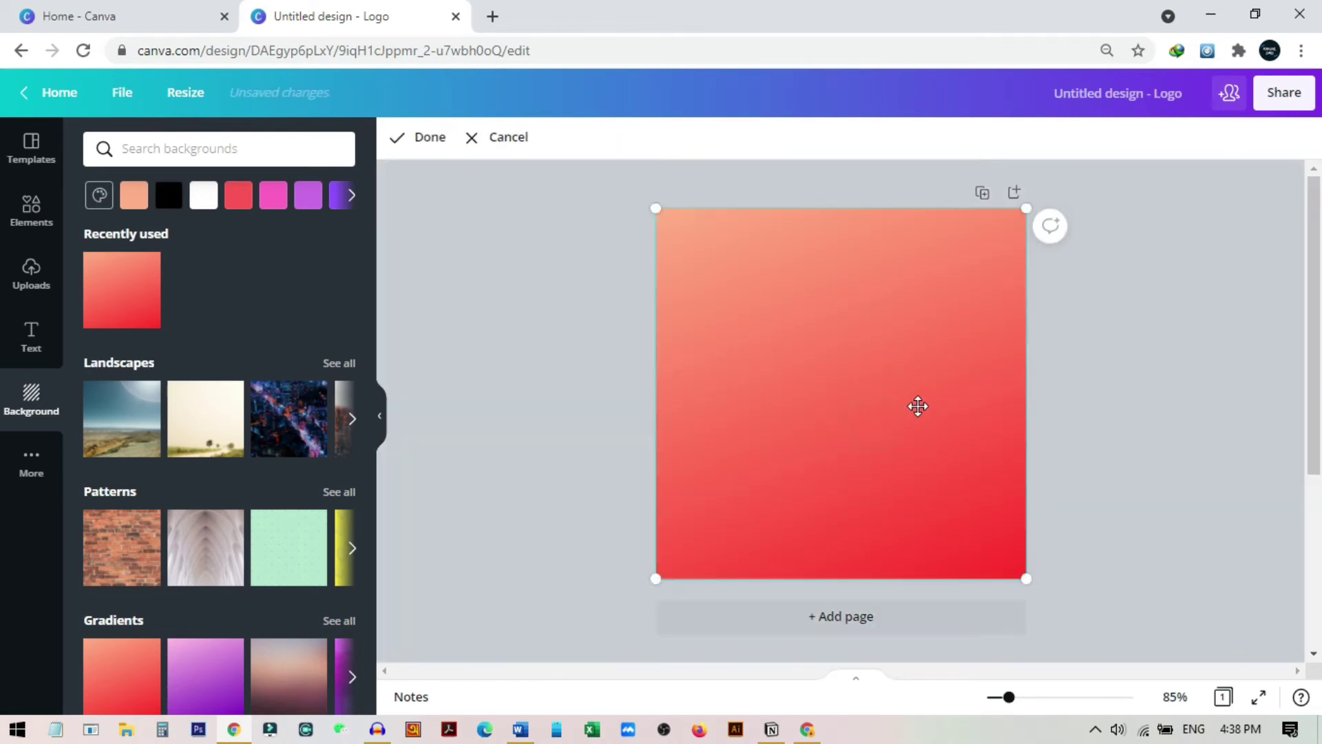
click(419, 138)
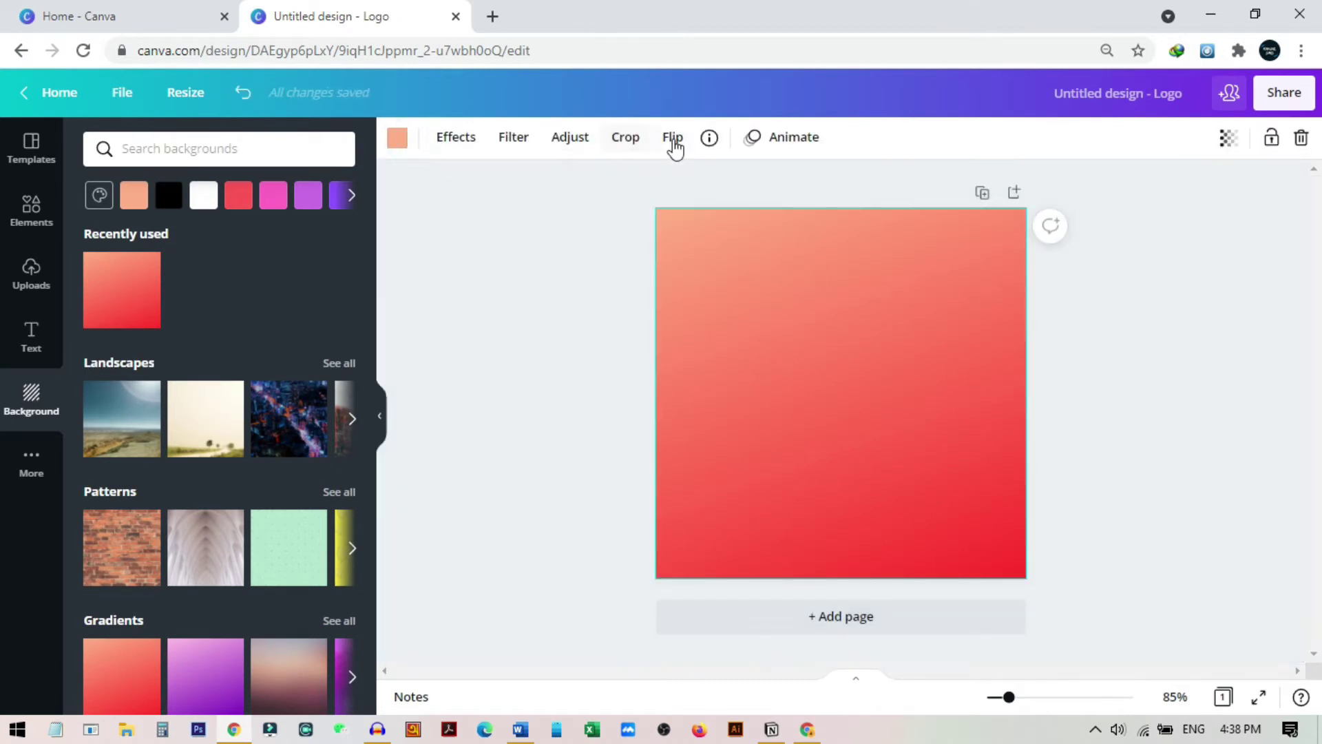
Flip the gradient vertically so the deep red sits at the top.
click(673, 137)
click(704, 184)
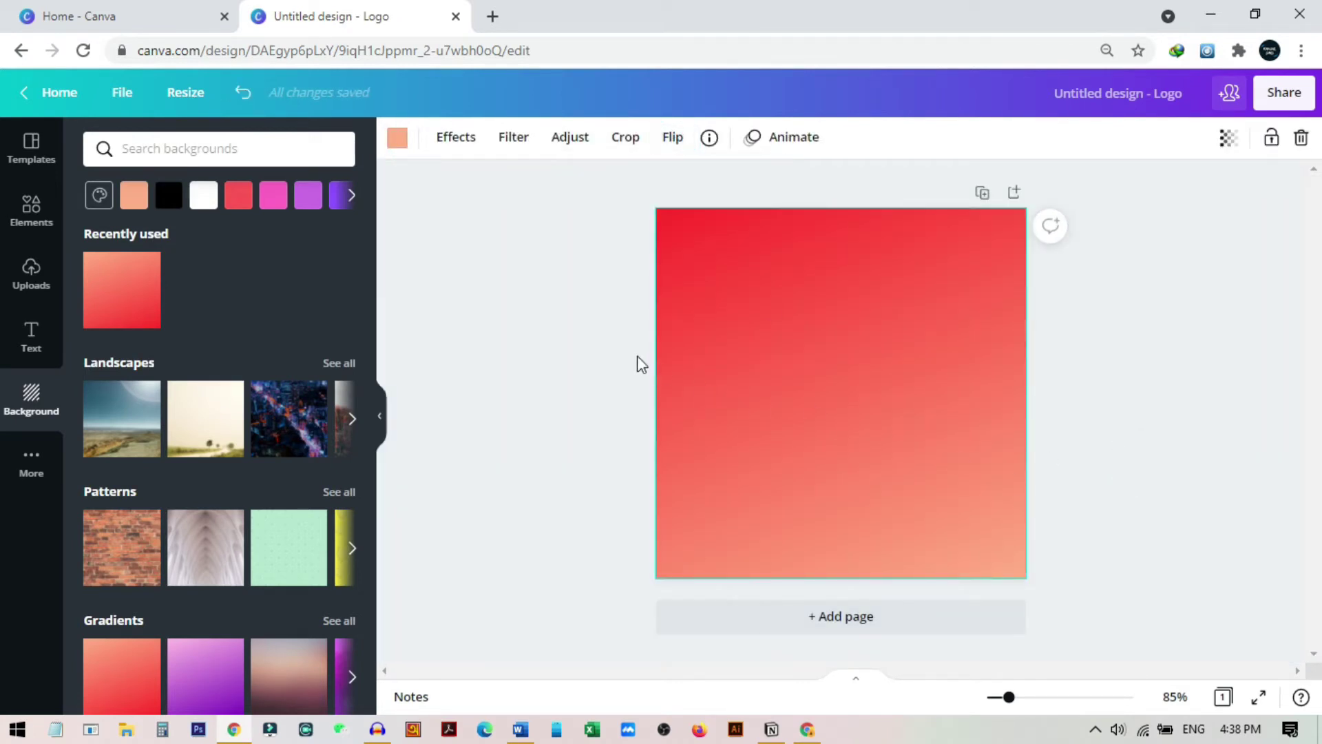
click(498, 601)
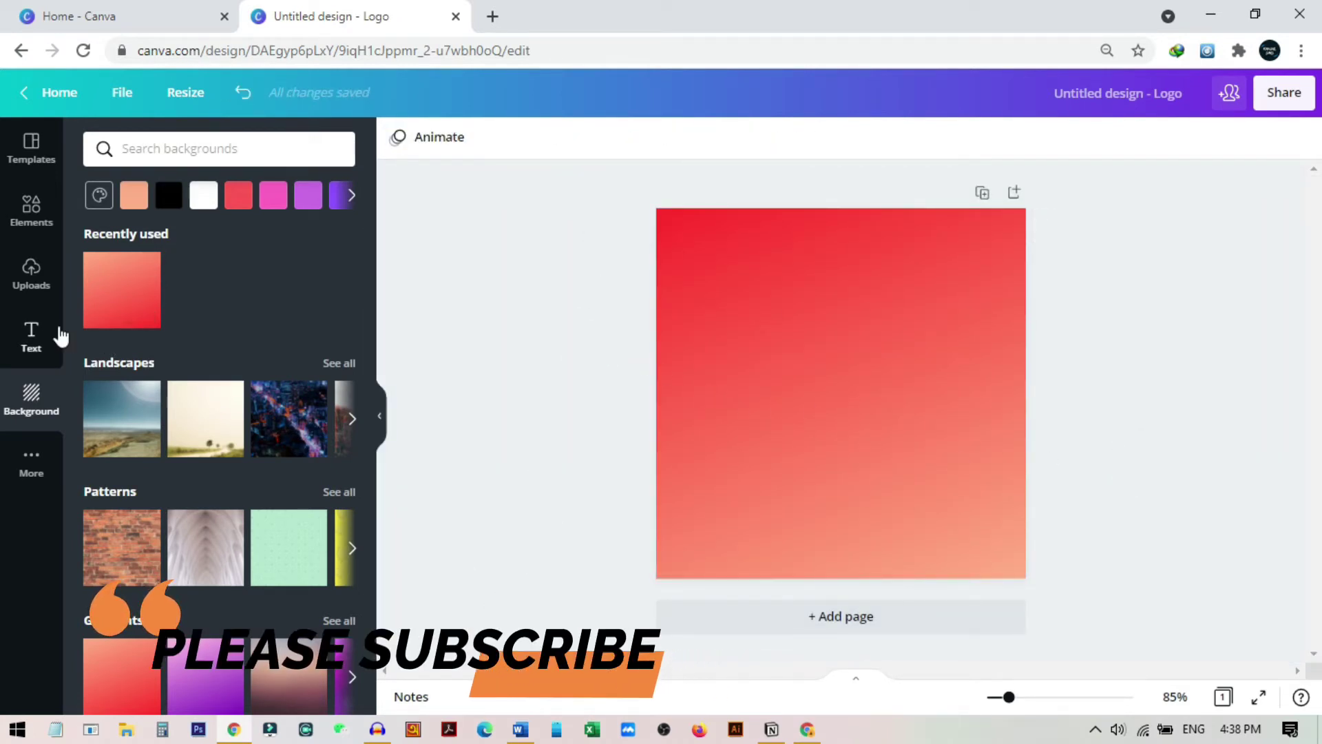
Add the Khulna Pakhi Ghor logo from Uploads to the gradient page and show its image effects.
click(31, 280)
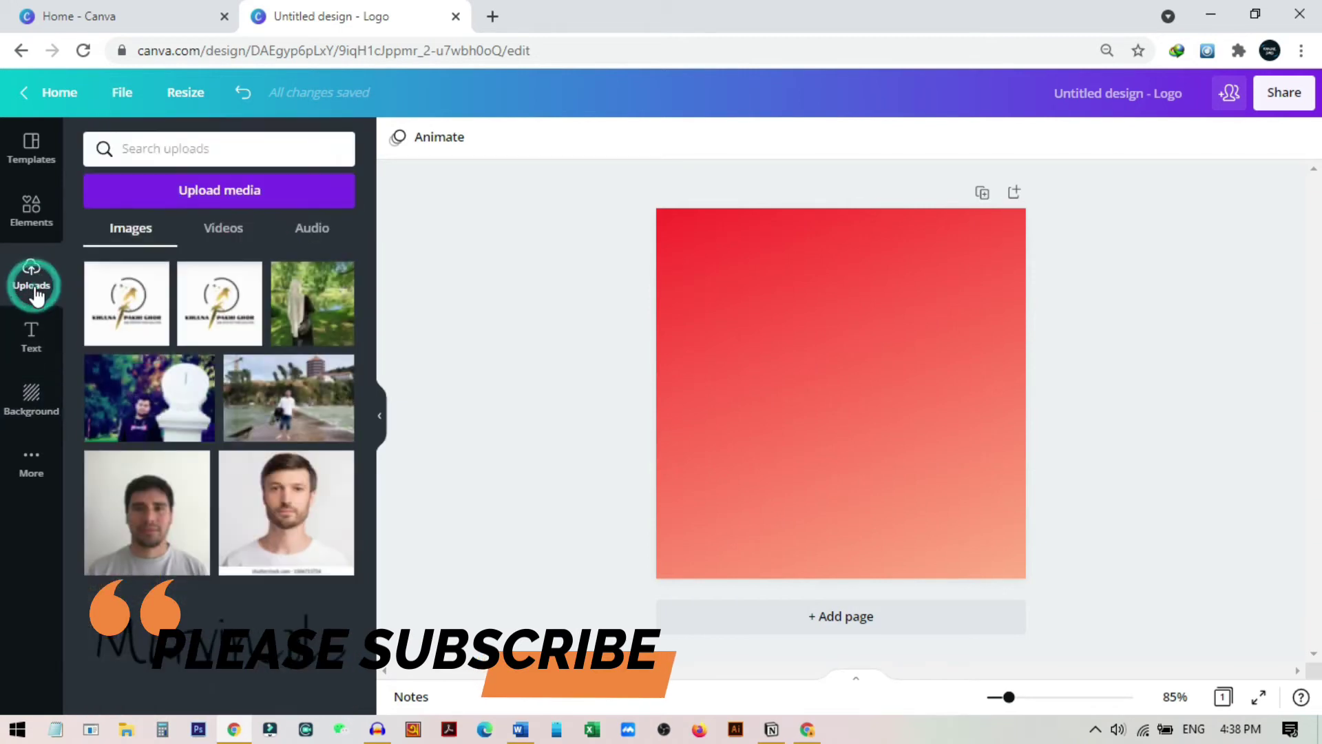
click(126, 324)
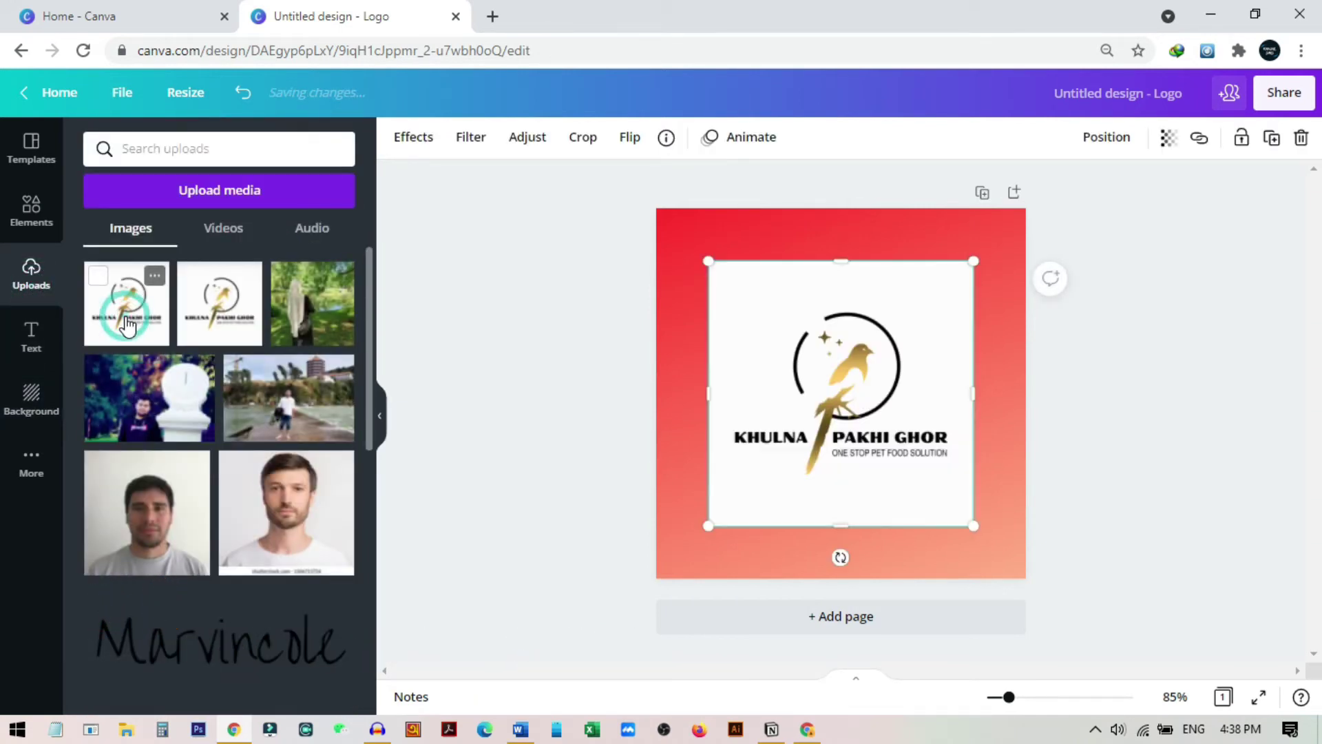
click(1197, 484)
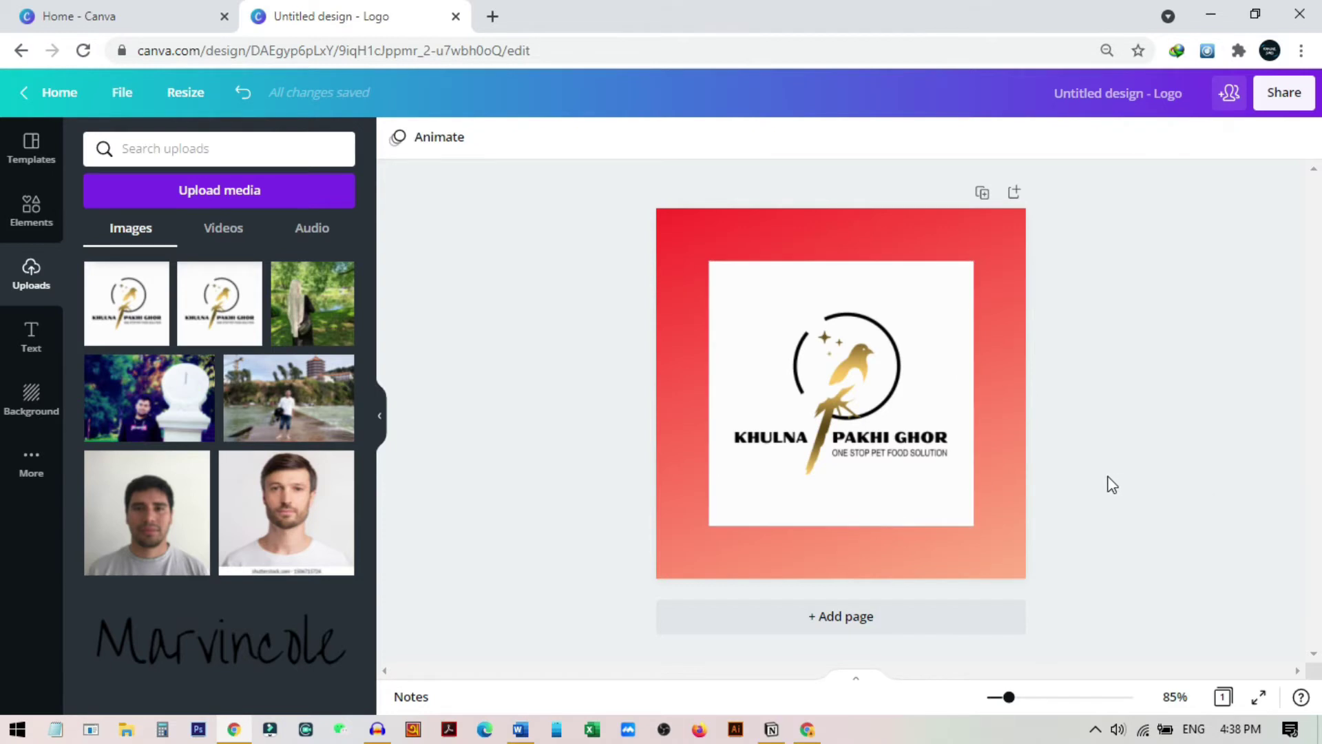
click(845, 422)
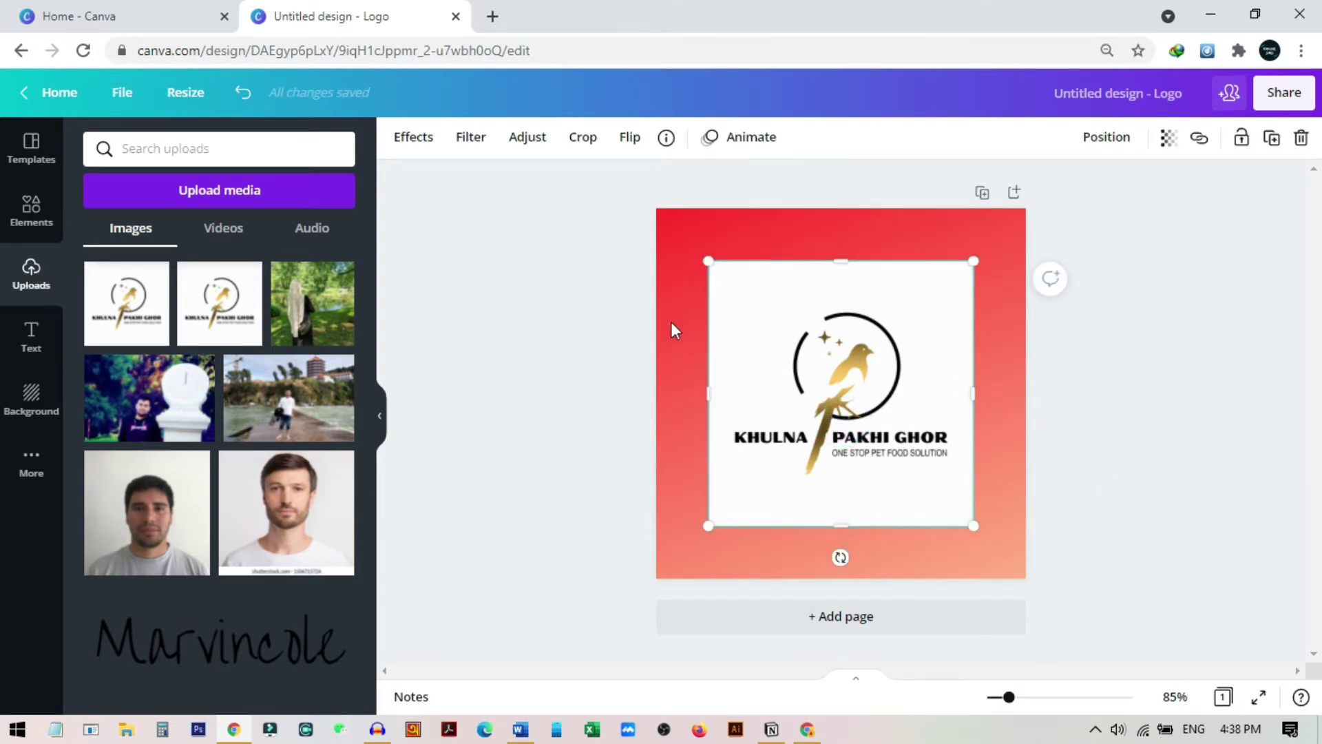
click(418, 149)
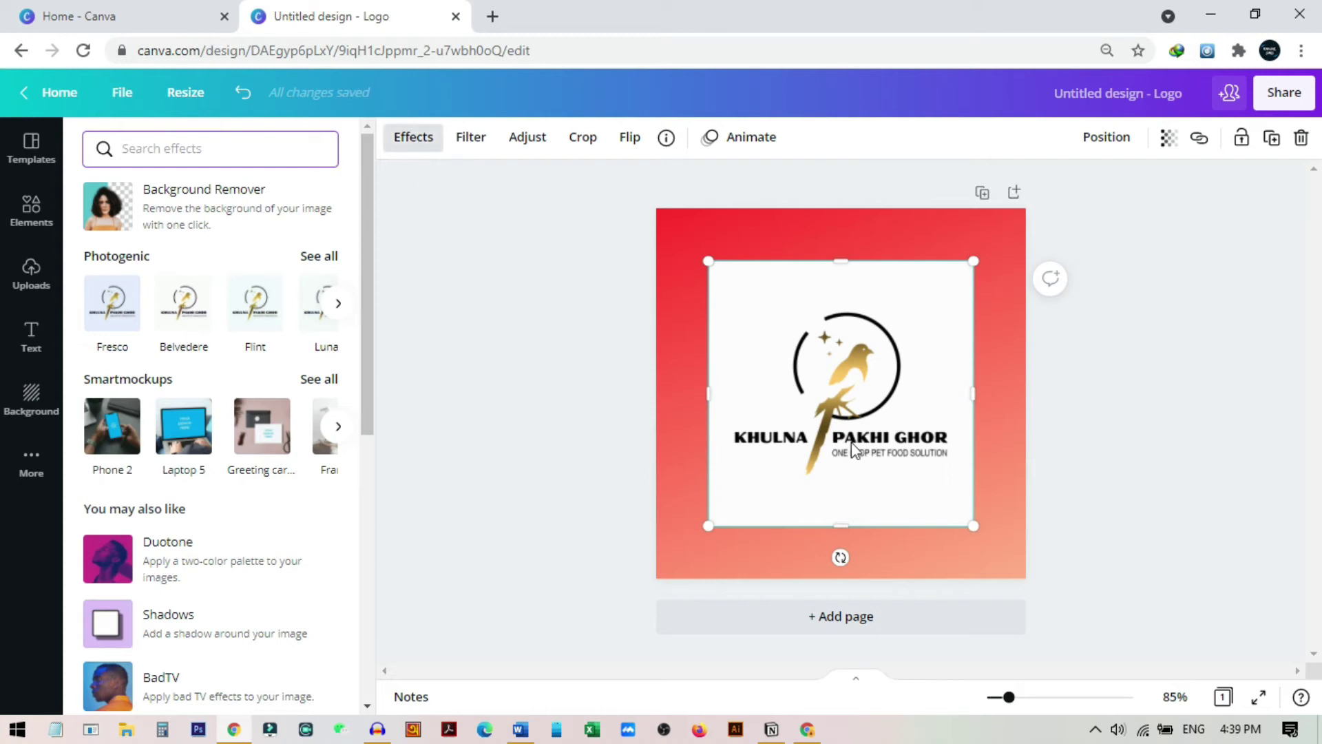
Apply Background Remover to the Khulna Pakhi Ghor logo to strip its white backing.
click(414, 147)
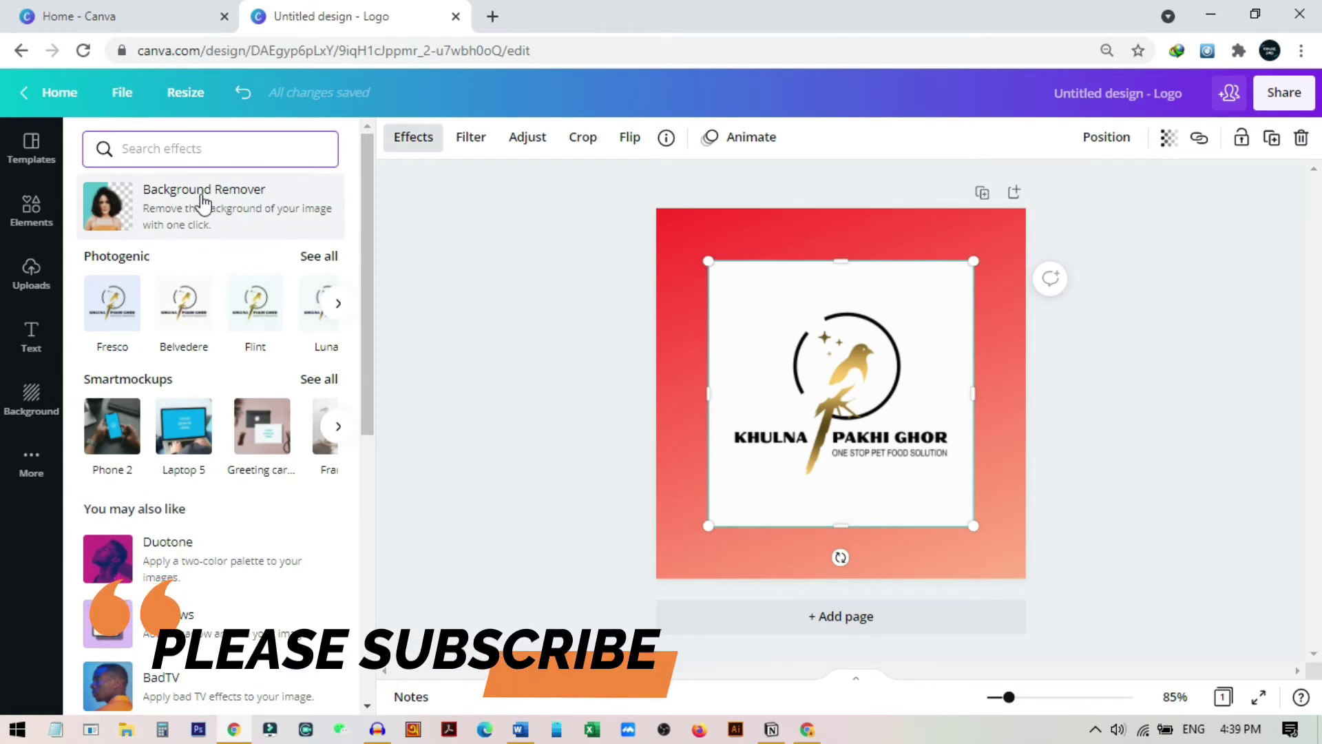
click(174, 213)
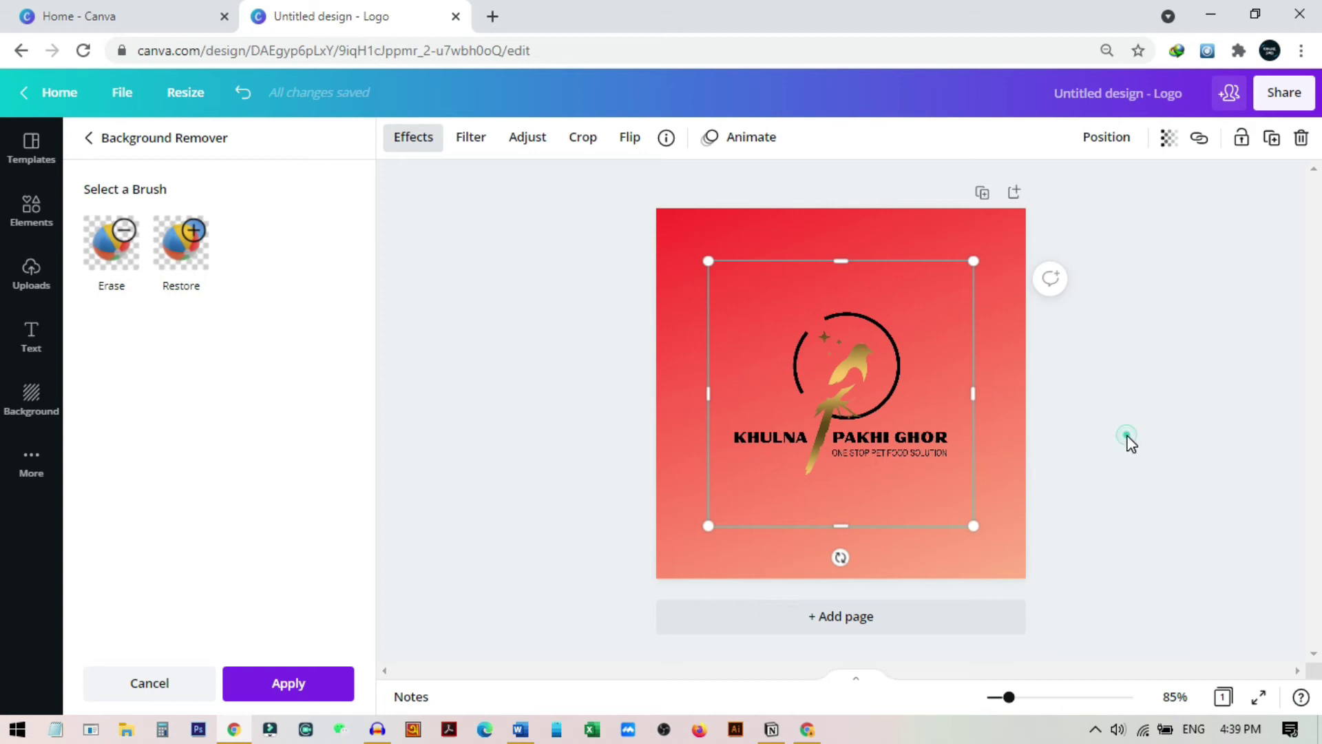
click(839, 439)
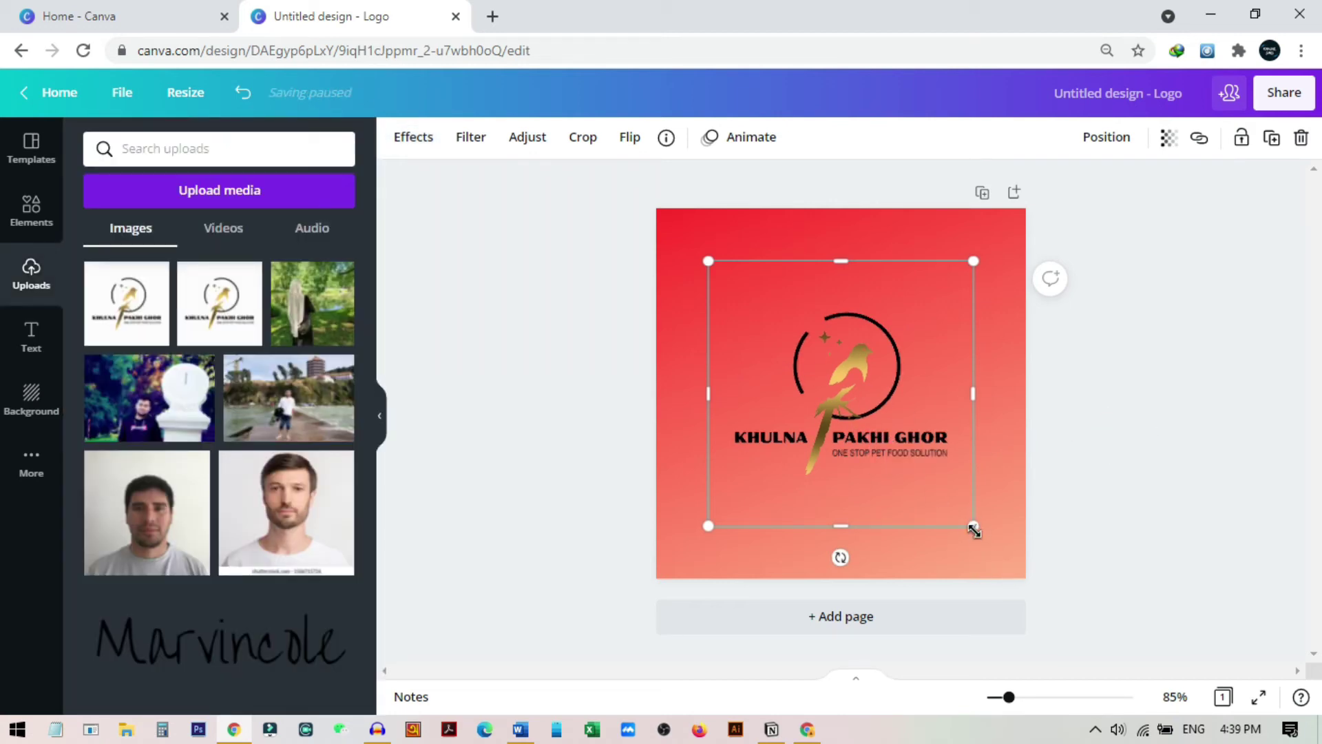
Enlarge the logo from both corners and shift it slightly lower and left.
drag(974, 528, 1012, 565)
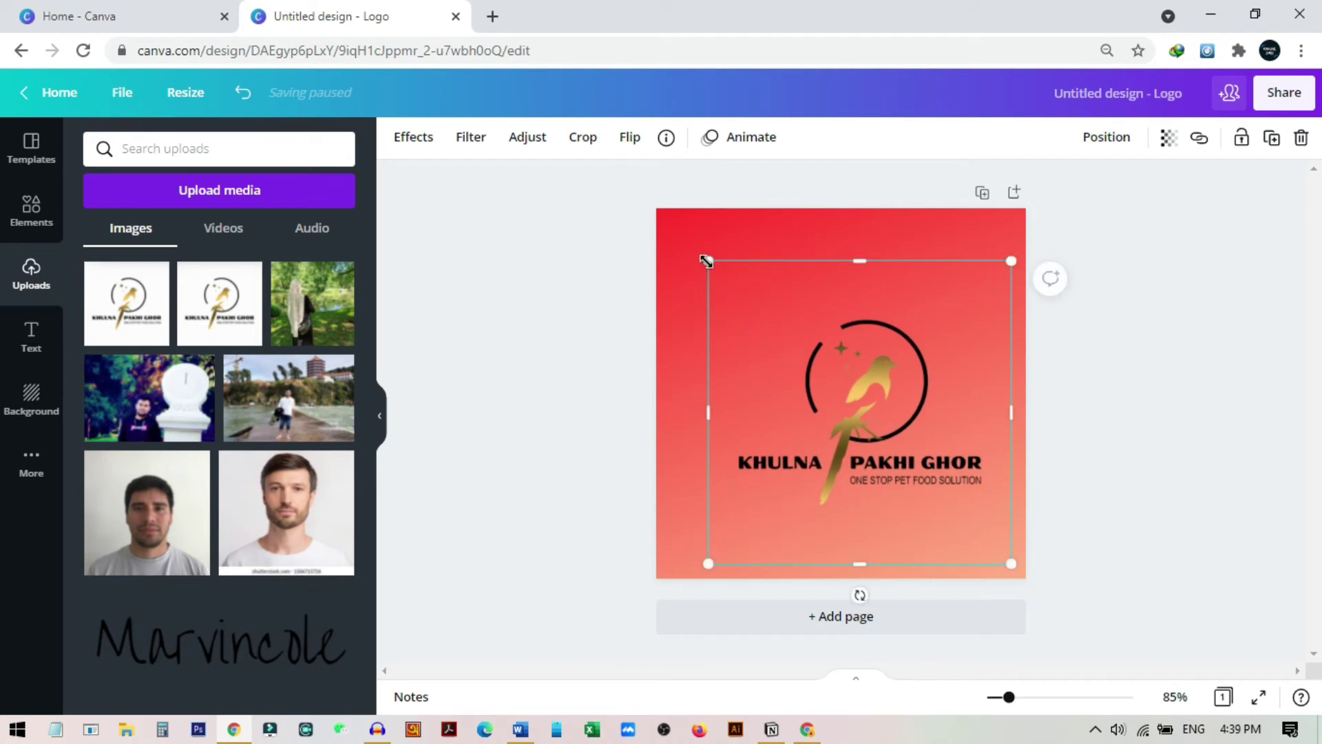
drag(706, 261, 665, 215)
click(1134, 449)
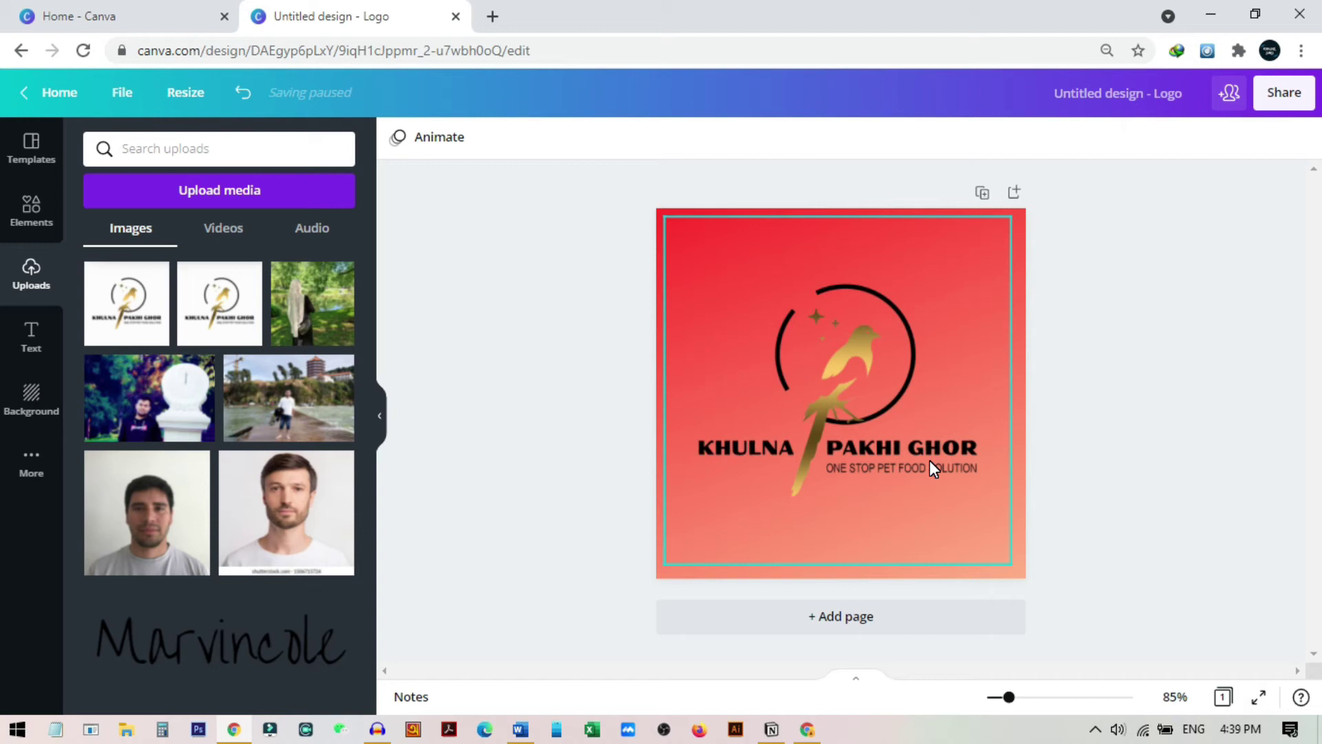
drag(885, 397, 880, 404)
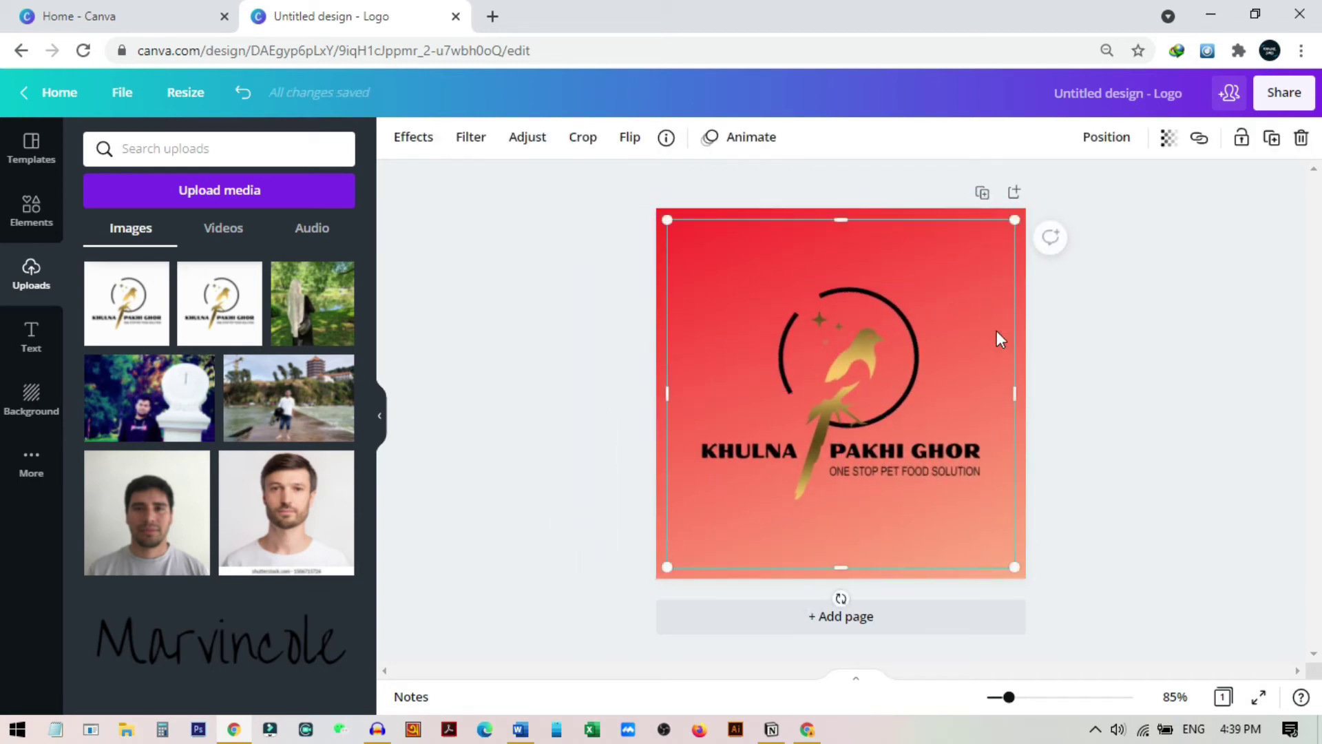
Delete the red gradient background, leaving the logo on white.
click(1160, 413)
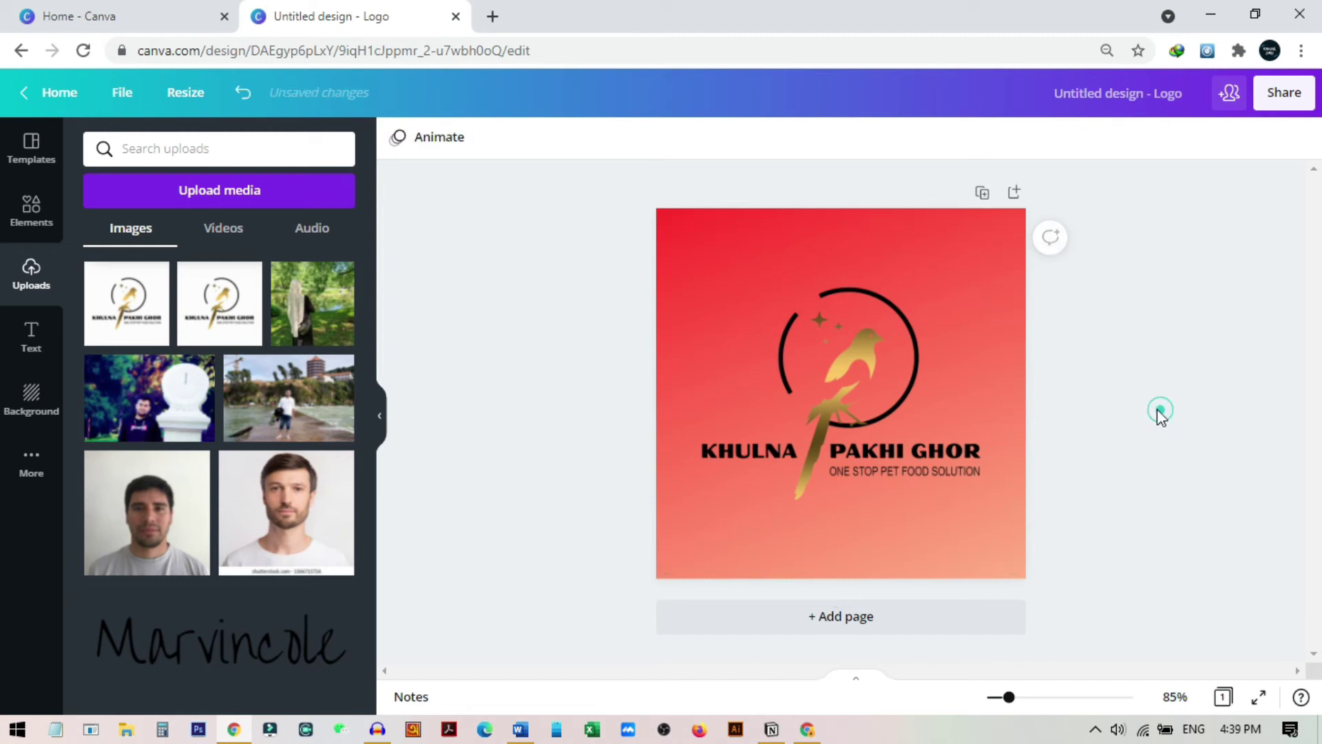
click(1018, 297)
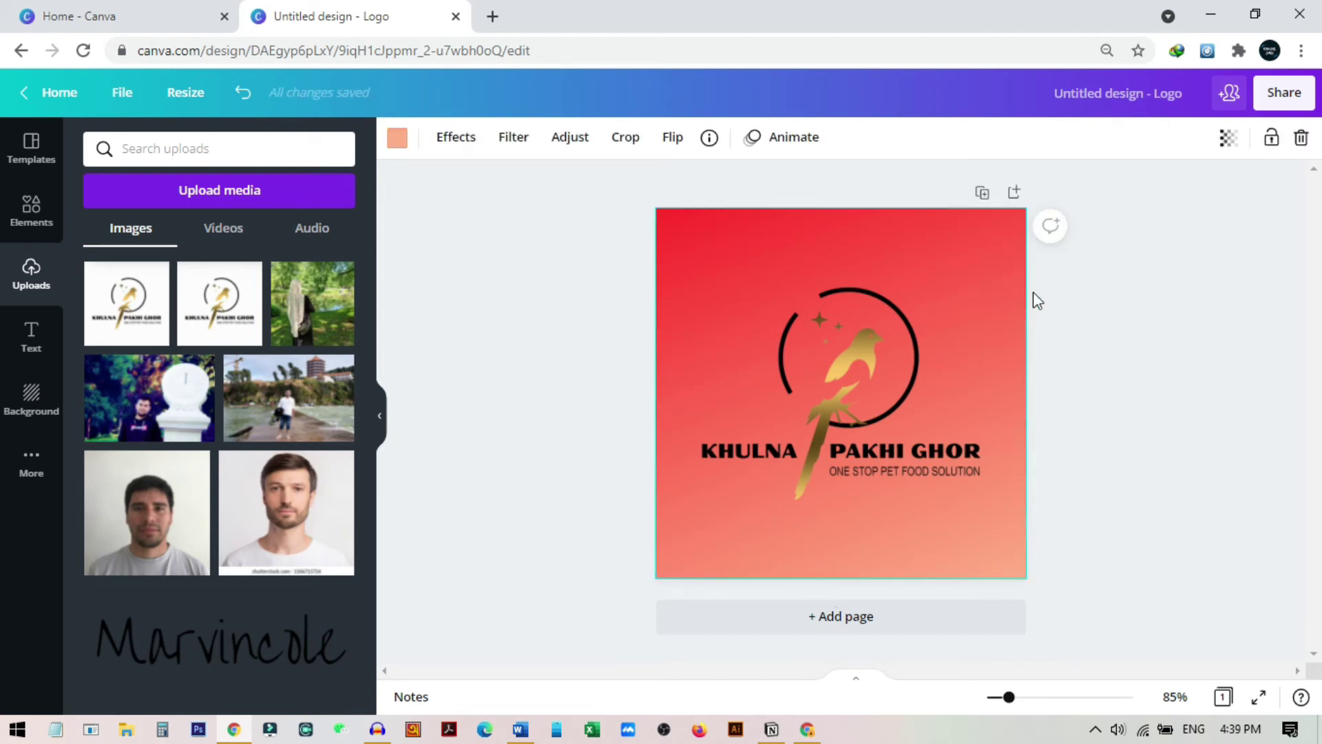
click(1301, 139)
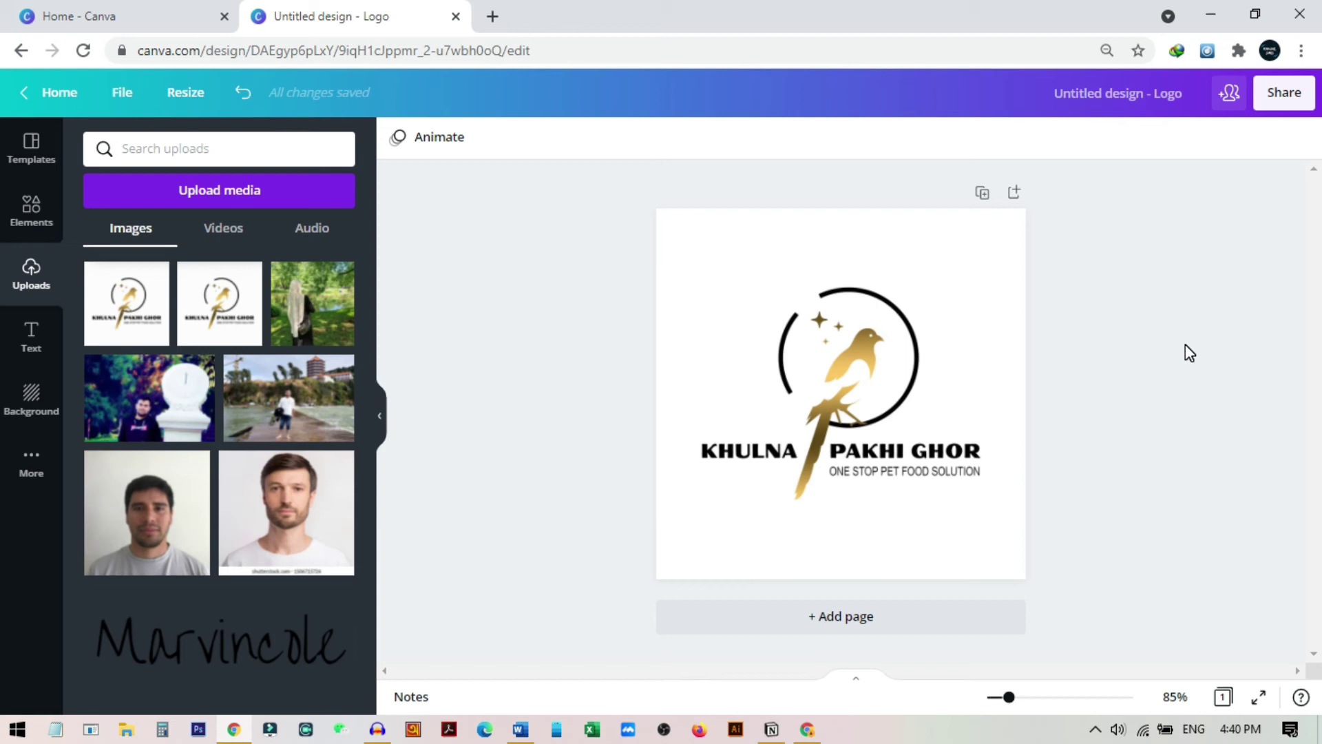
Download the design as a PNG with a transparent background.
click(1285, 96)
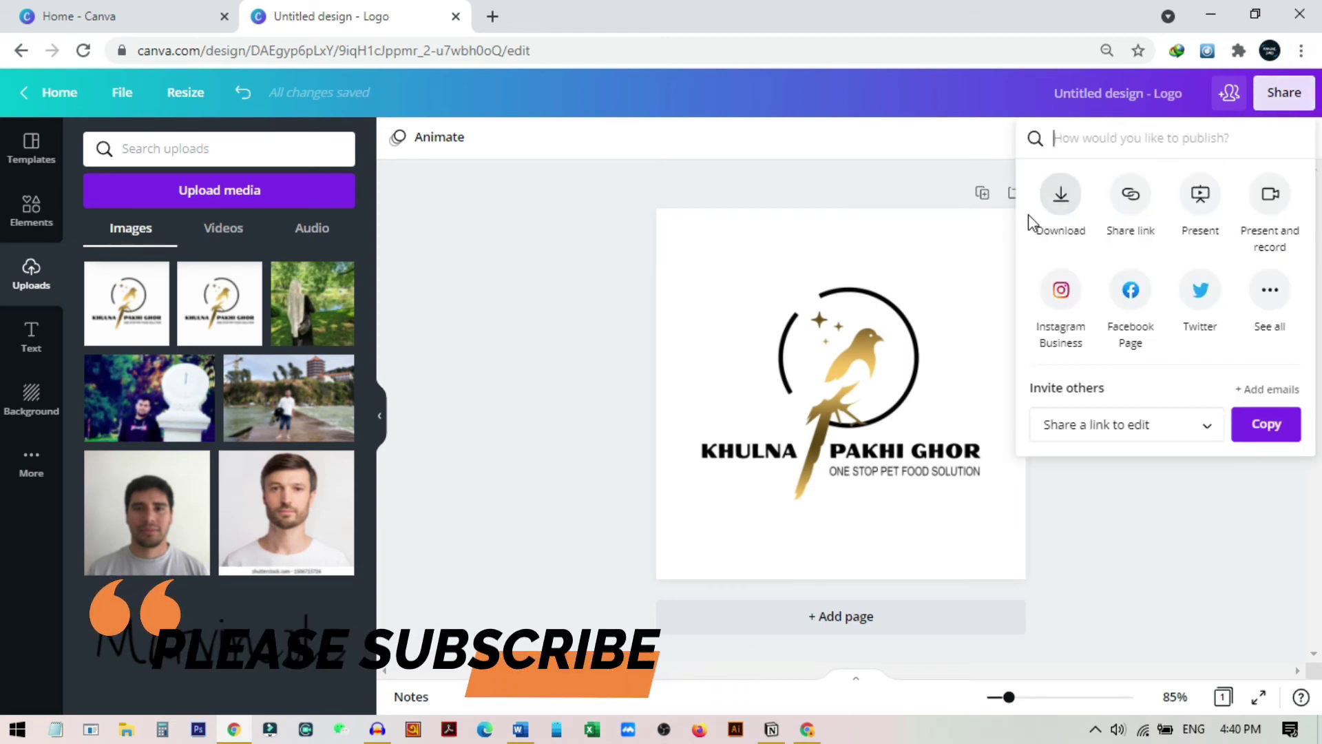
click(1064, 207)
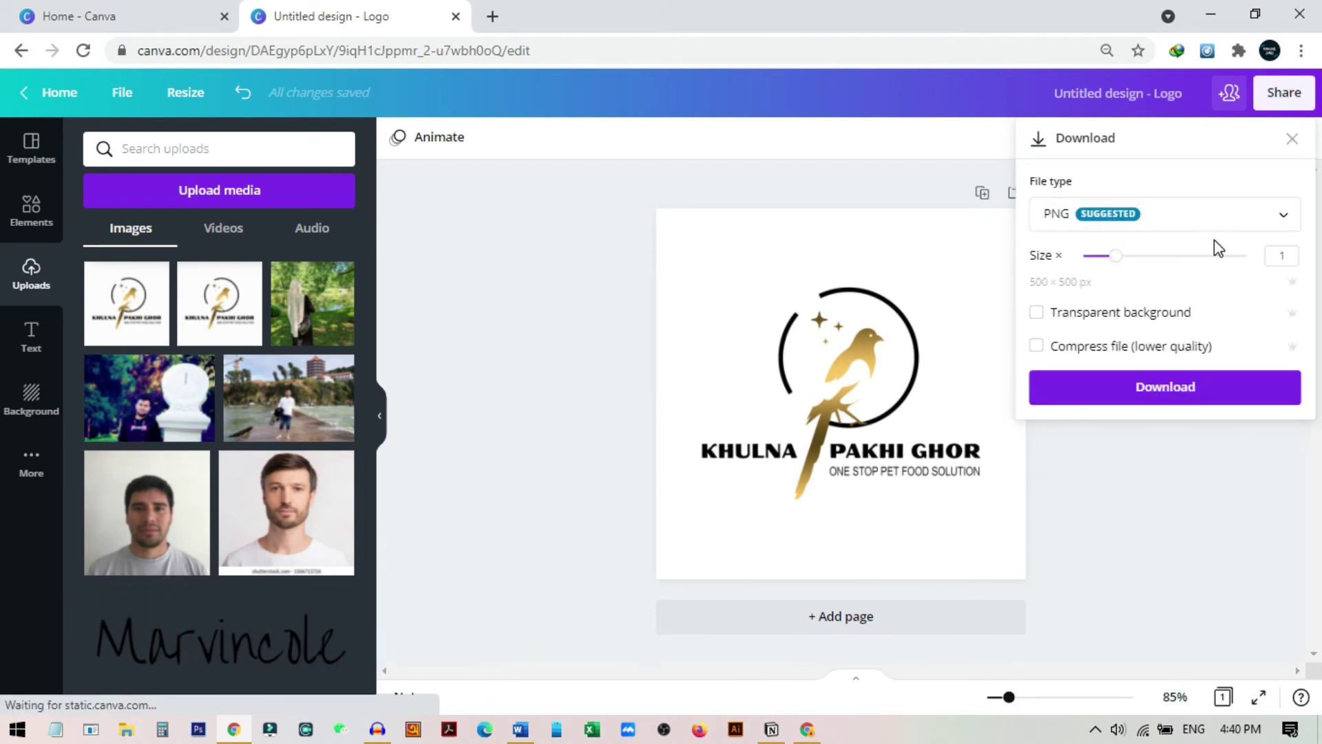
click(1211, 219)
key(Escape)
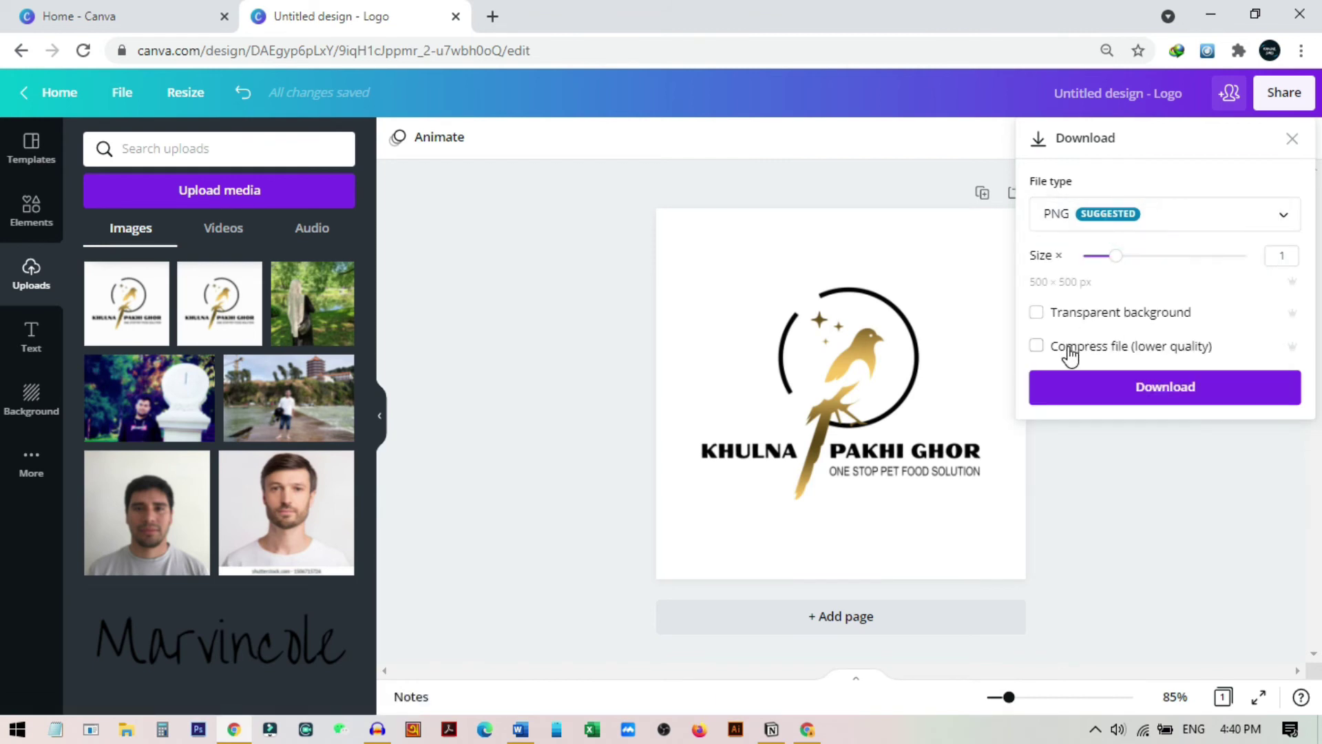
click(1145, 319)
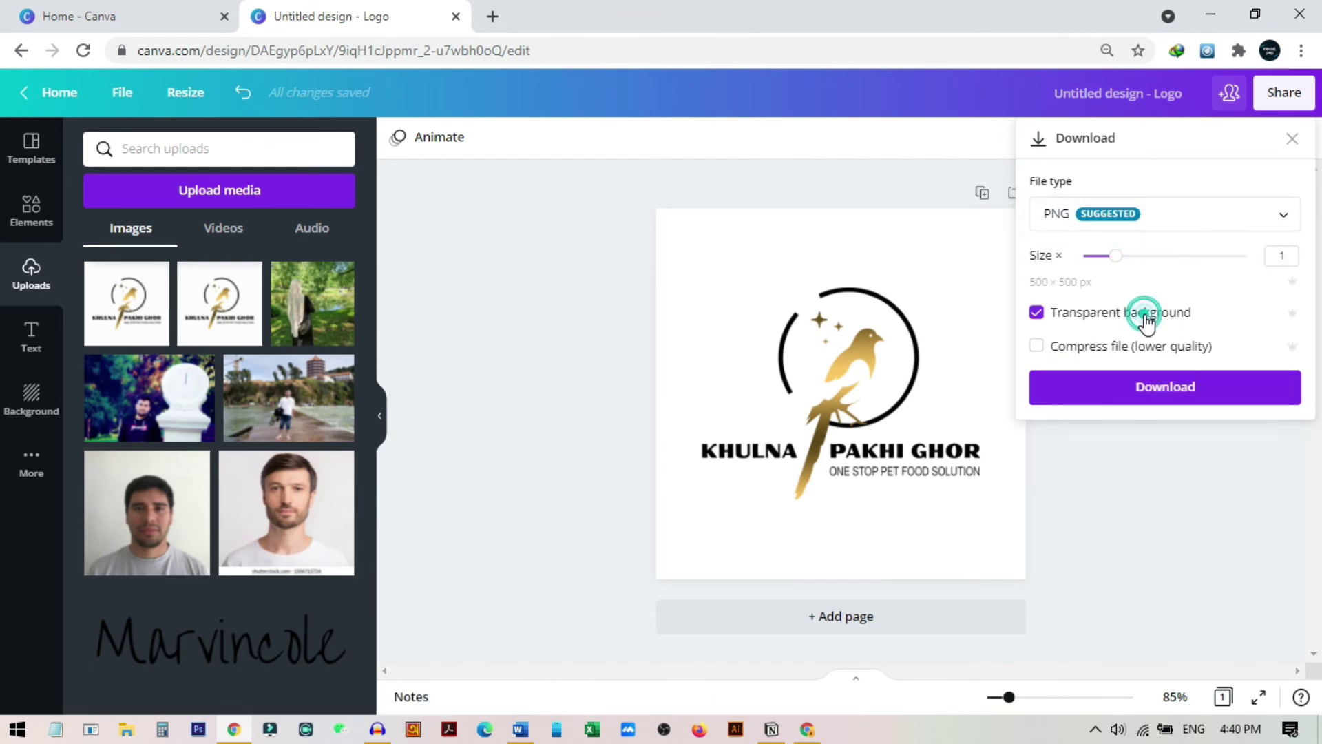
click(1169, 404)
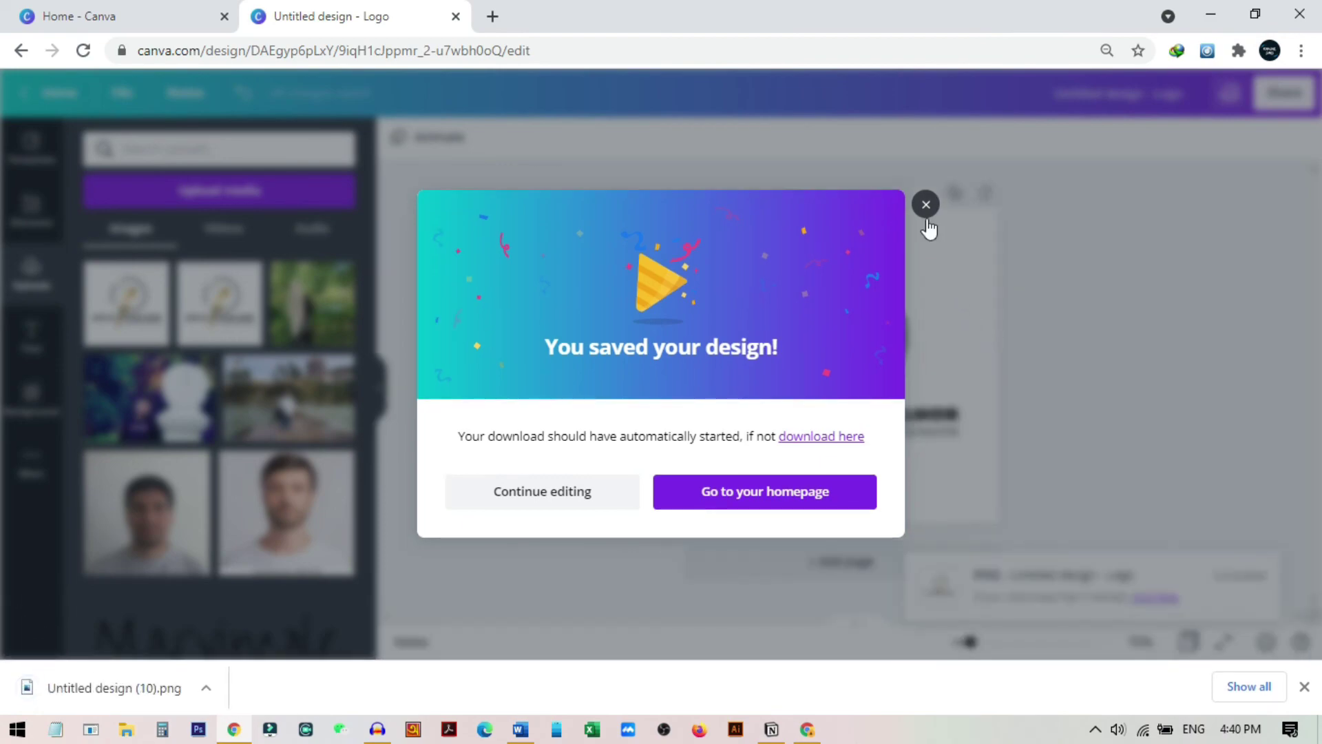
Preview the downloaded PNG in Photos, then close it and return to Canva.
click(927, 217)
click(134, 693)
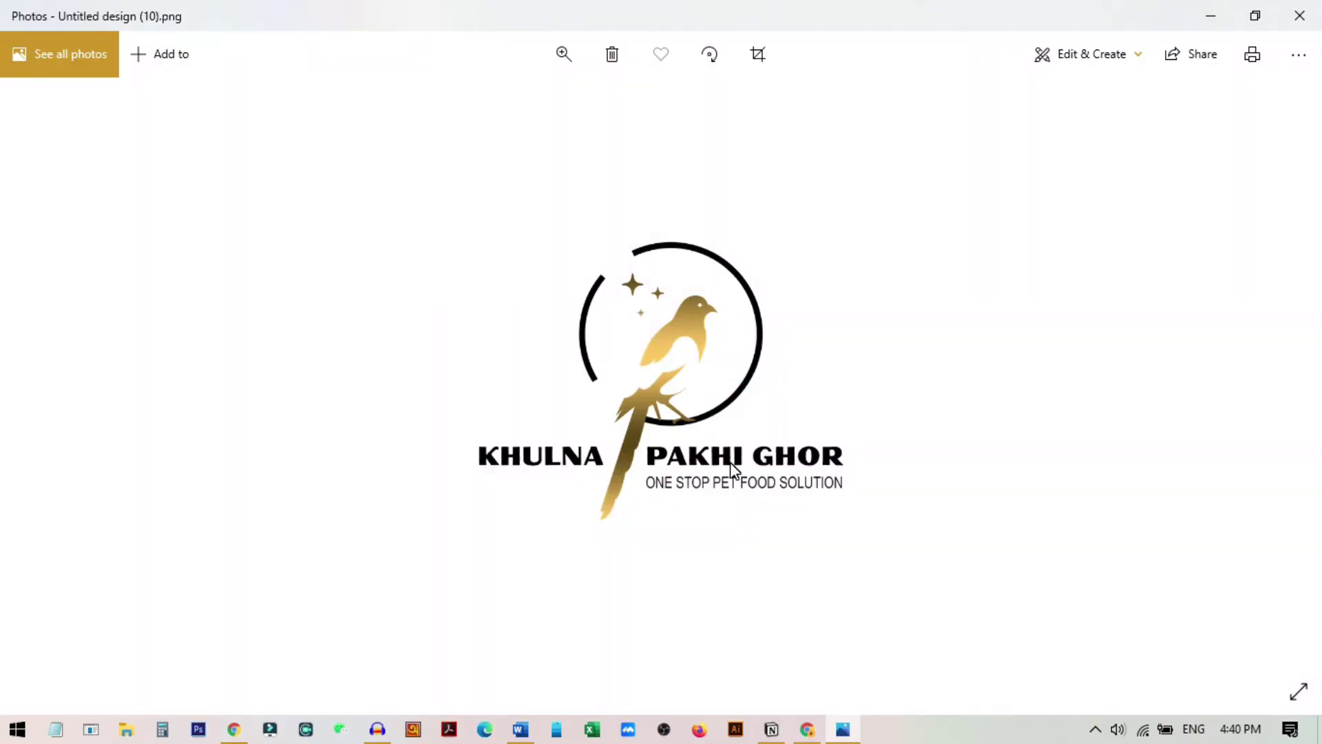
scroll(743, 458, up, 2)
scroll(744, 457, up, 2)
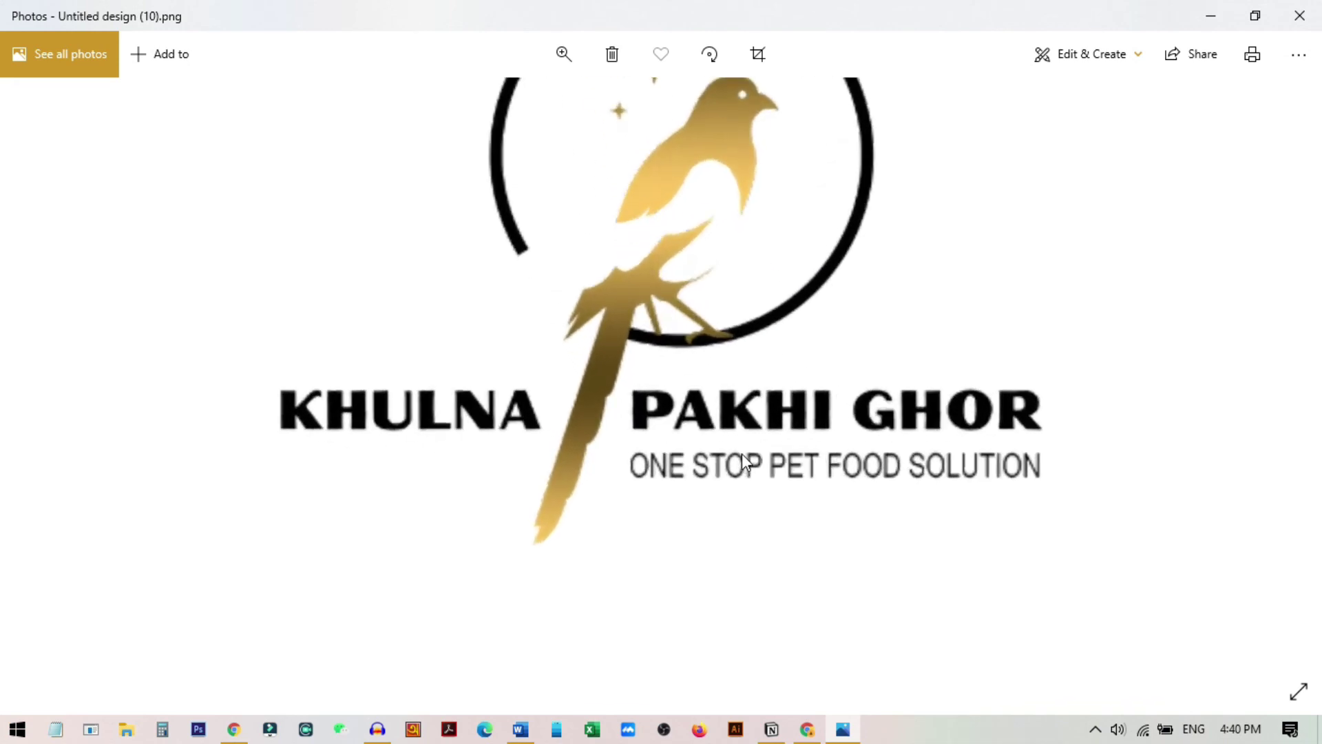
scroll(742, 457, up, 2)
scroll(743, 459, up, 1)
scroll(743, 459, down, 7)
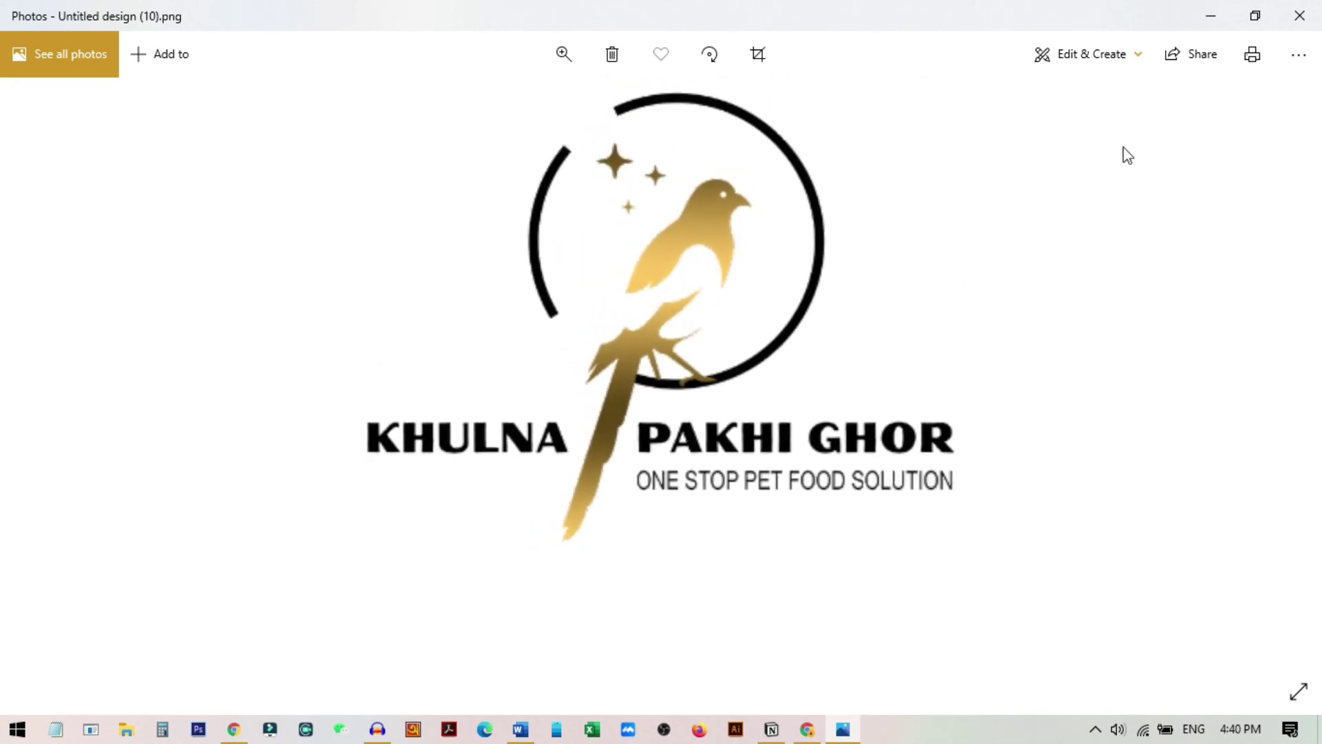
click(1300, 15)
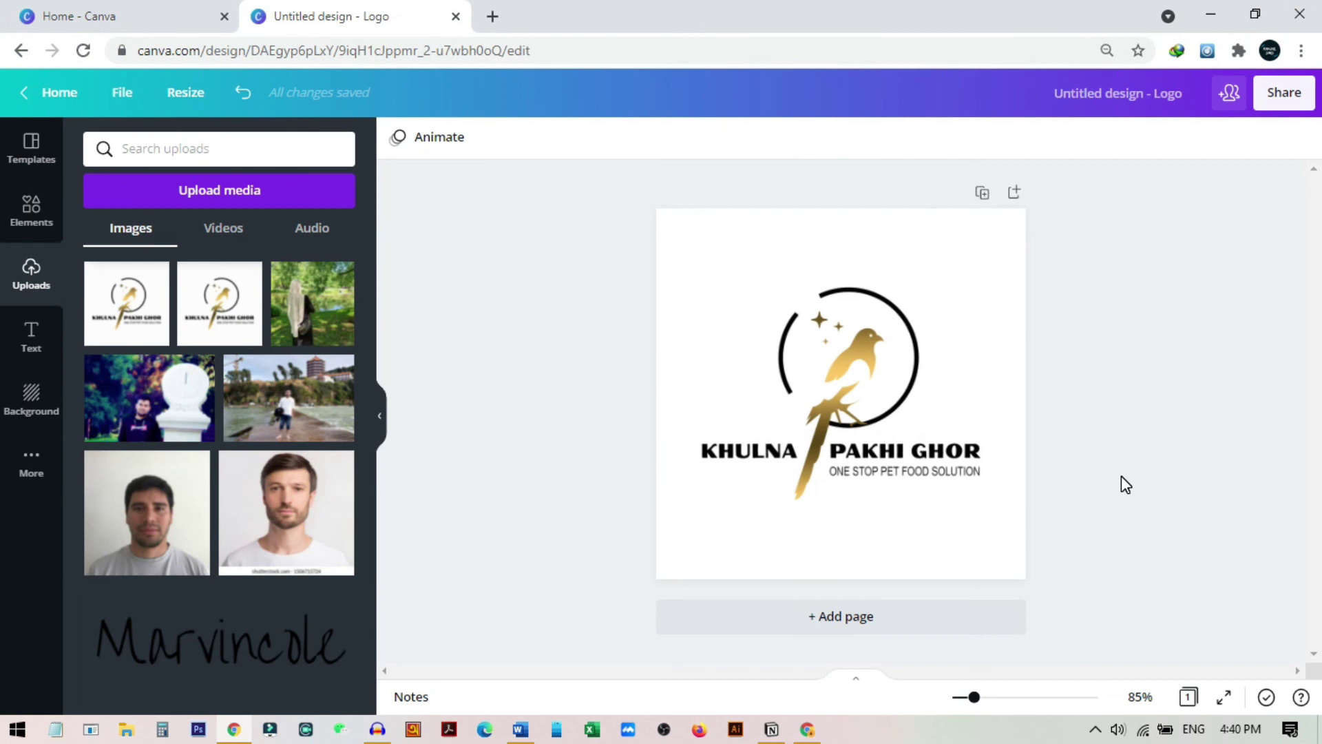